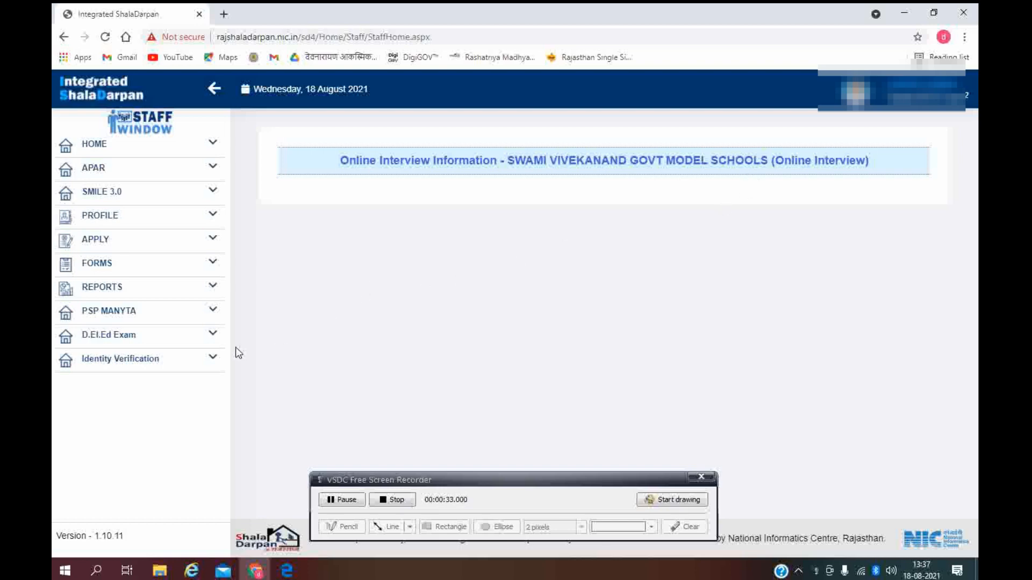
# Step: Open Identity Verification to review Aadhaar authentication and mobile and e-mail verification dated 18/08/2021
pyautogui.click(115, 370)
pyautogui.click(108, 382)
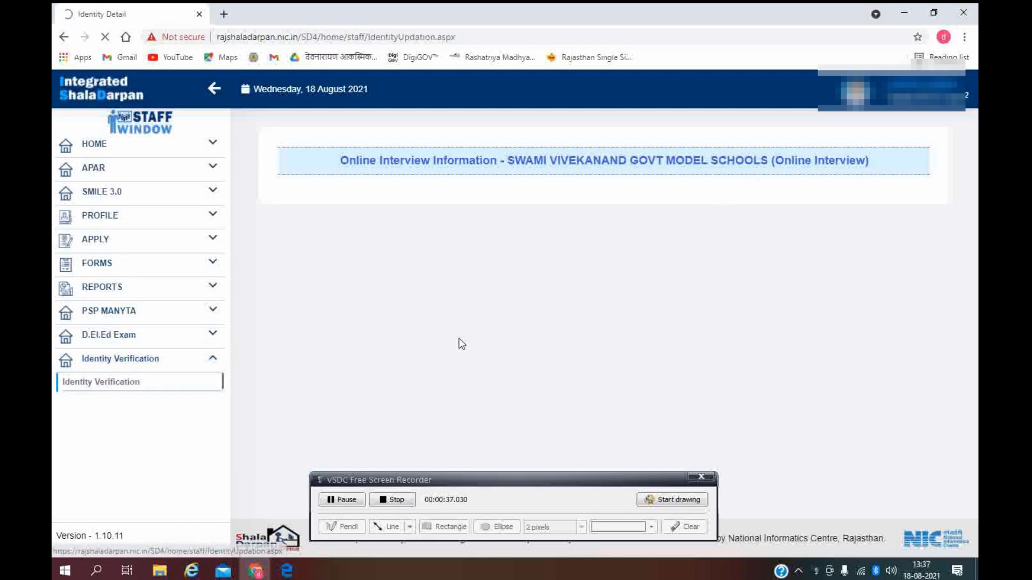
pyautogui.scroll(-4, 514, 331)
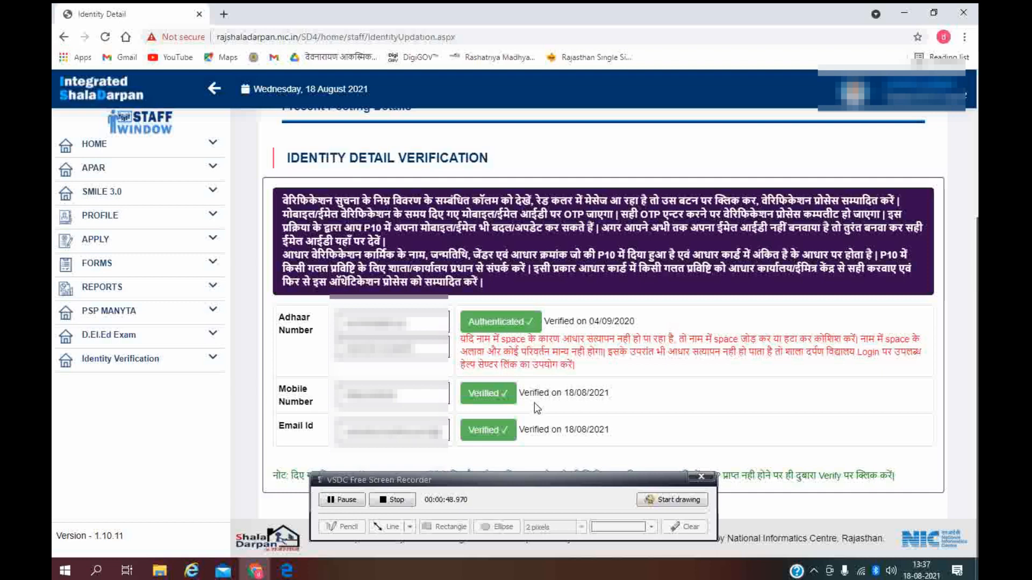
pyautogui.scroll(1, 214, 347)
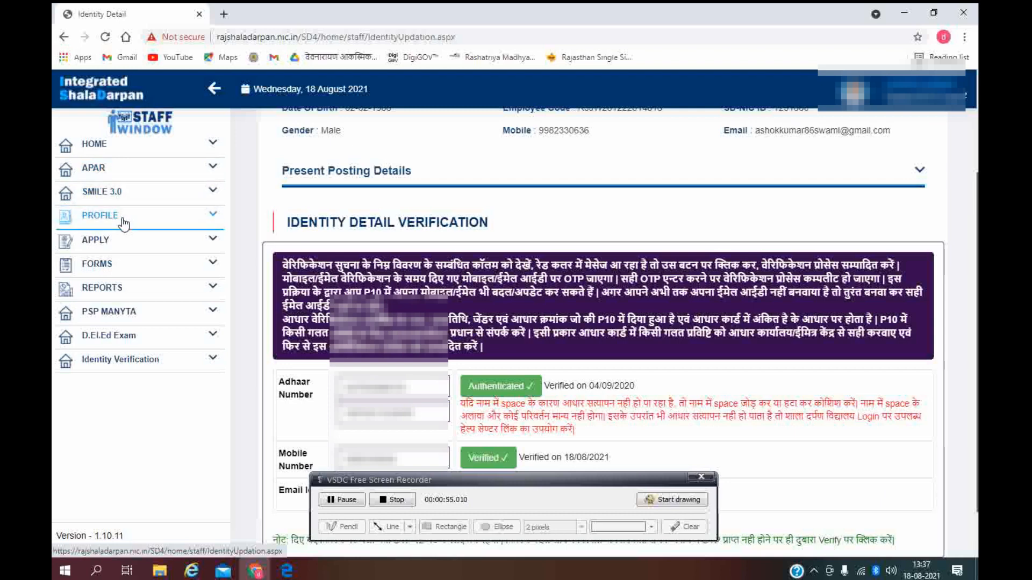
# Step: Open Transfer Application Print under APPLY > APPLY FOR TRANSFER, which shows no application submitted yet
pyautogui.click(143, 243)
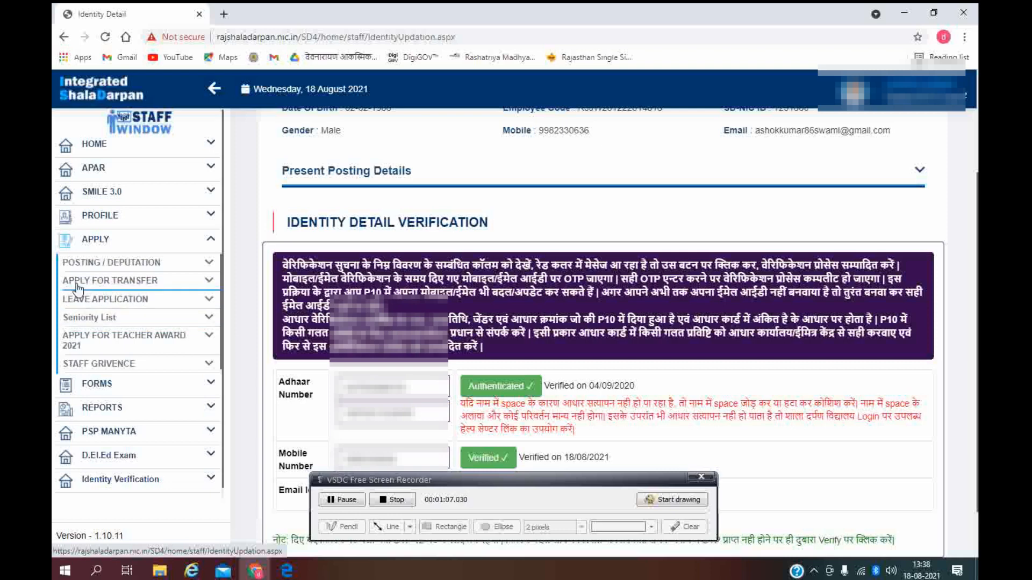
pyautogui.click(120, 284)
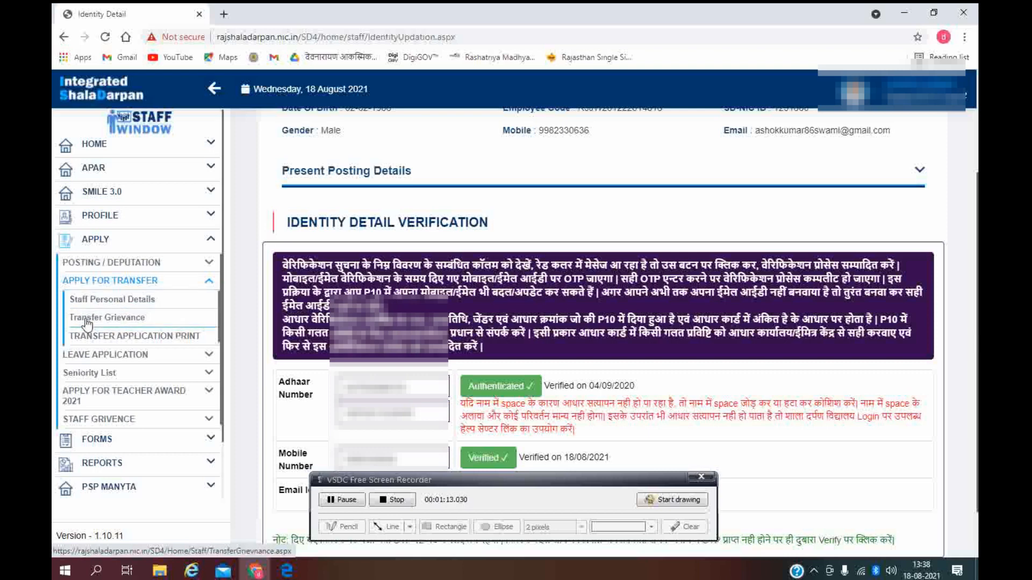
pyautogui.click(123, 337)
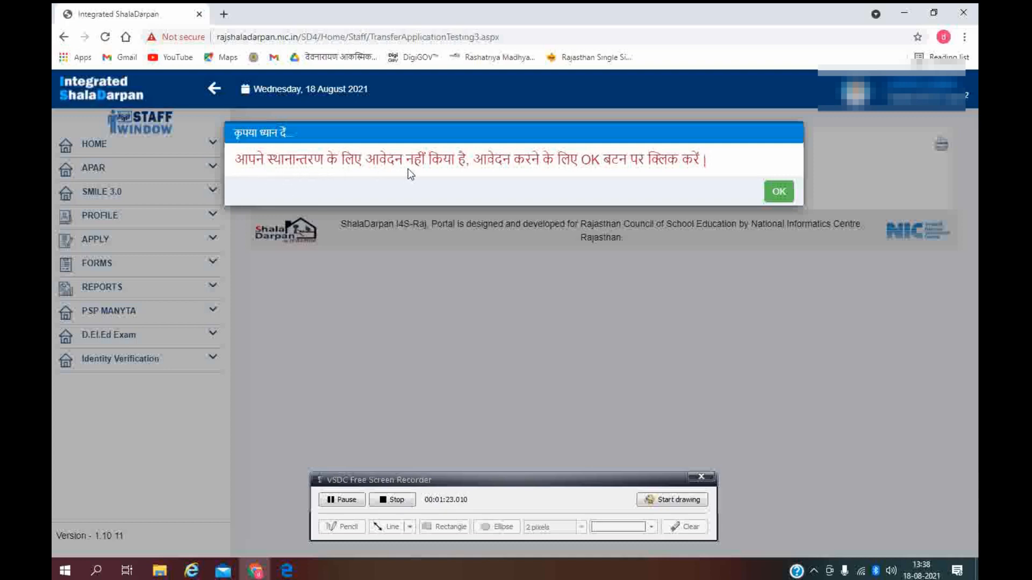
# Step: Acknowledge the notice and answer हाँ to the probation-completed question on the transfer form
pyautogui.click(778, 192)
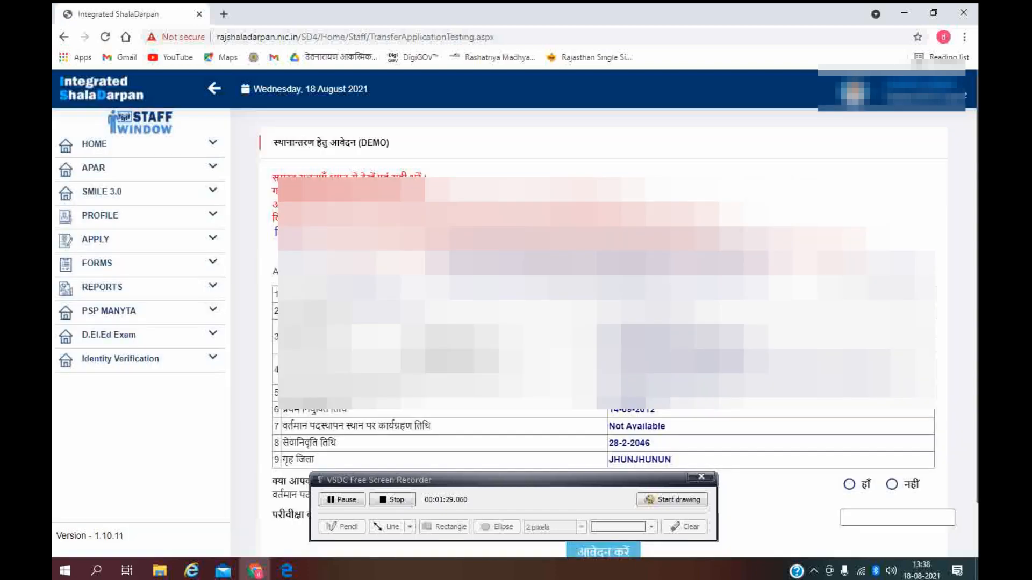
pyautogui.scroll(-1, 602, 323)
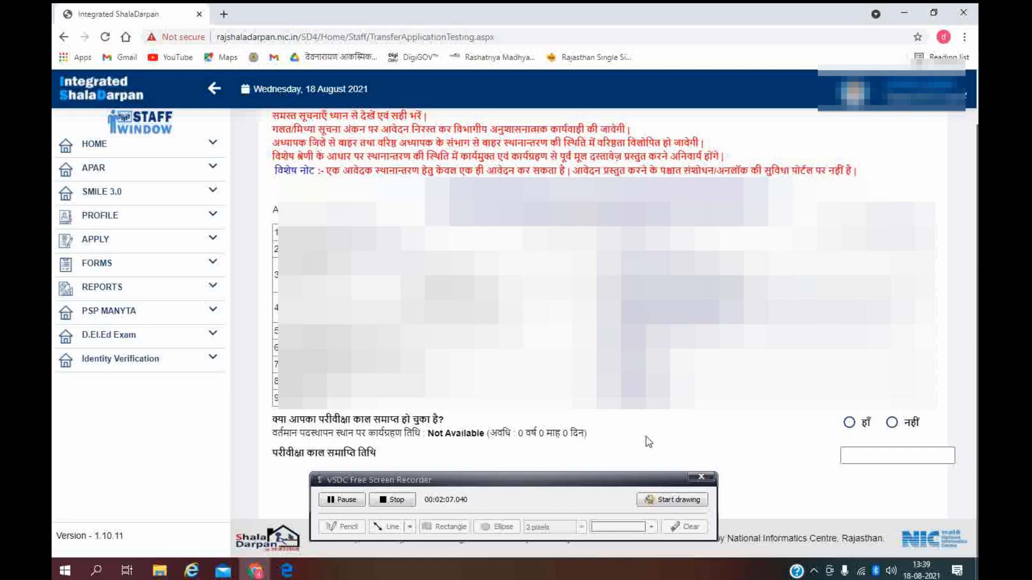
pyautogui.click(850, 423)
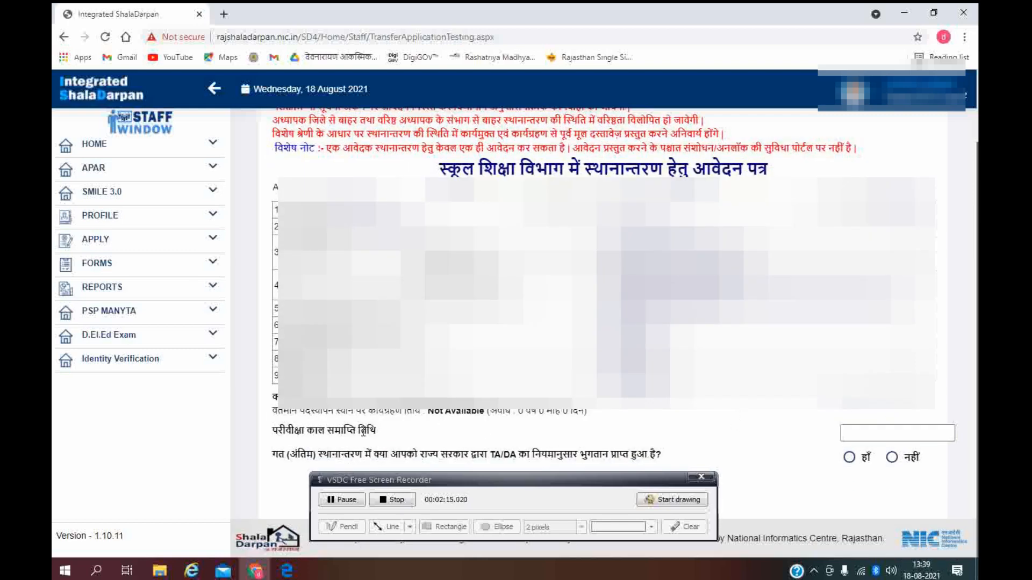
# Step: Pick 14 September 2016 as the probation end date from the calendar
pyautogui.click(848, 433)
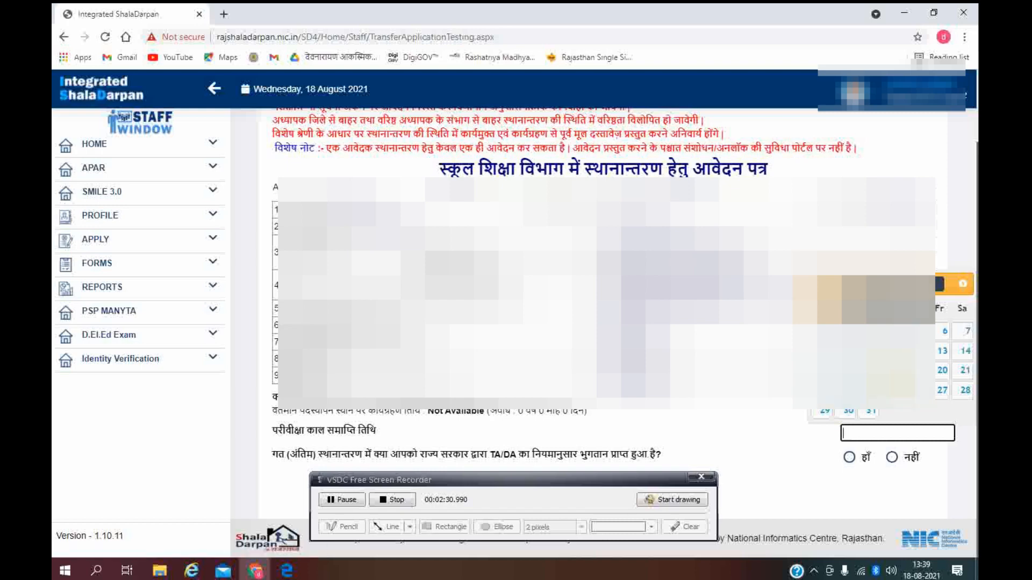
pyautogui.click(918, 284)
pyautogui.scroll(1, 918, 411)
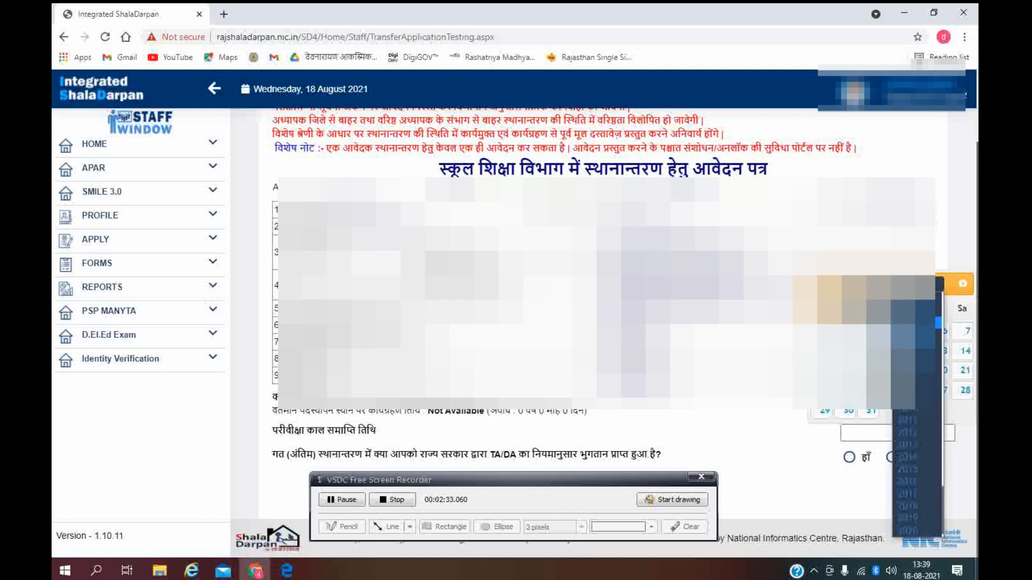
pyautogui.click(912, 483)
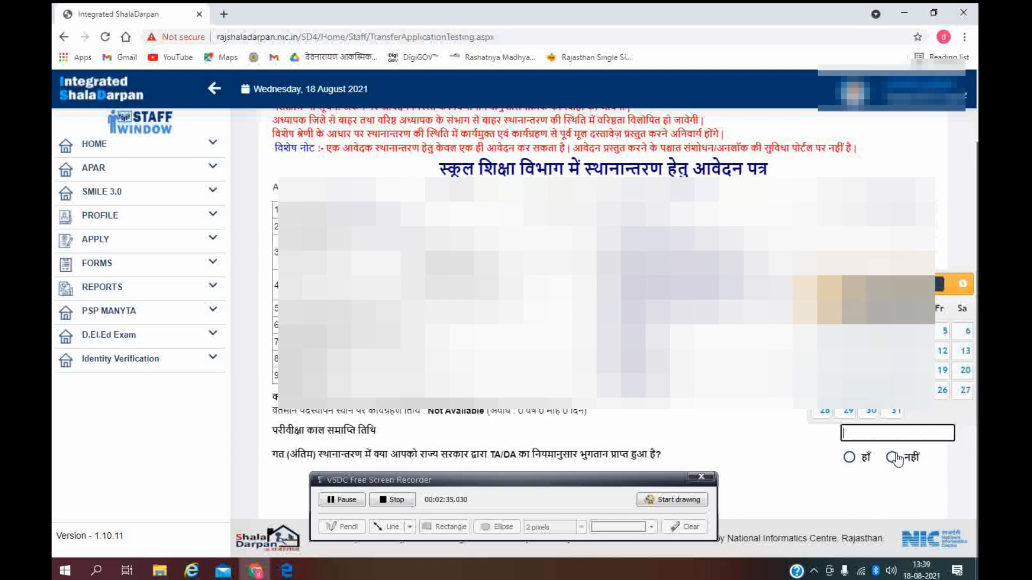
pyautogui.click(865, 284)
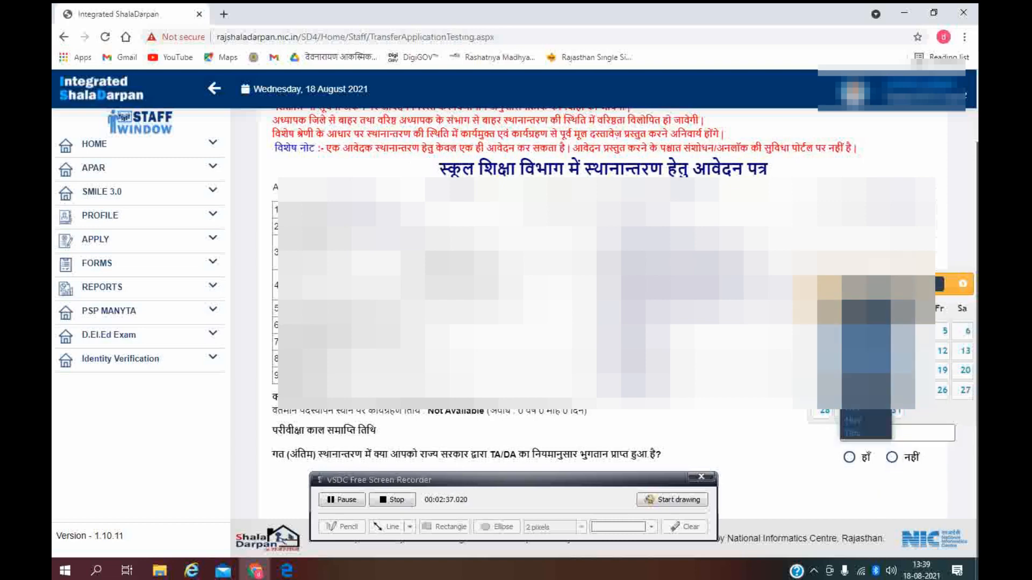
pyautogui.click(866, 396)
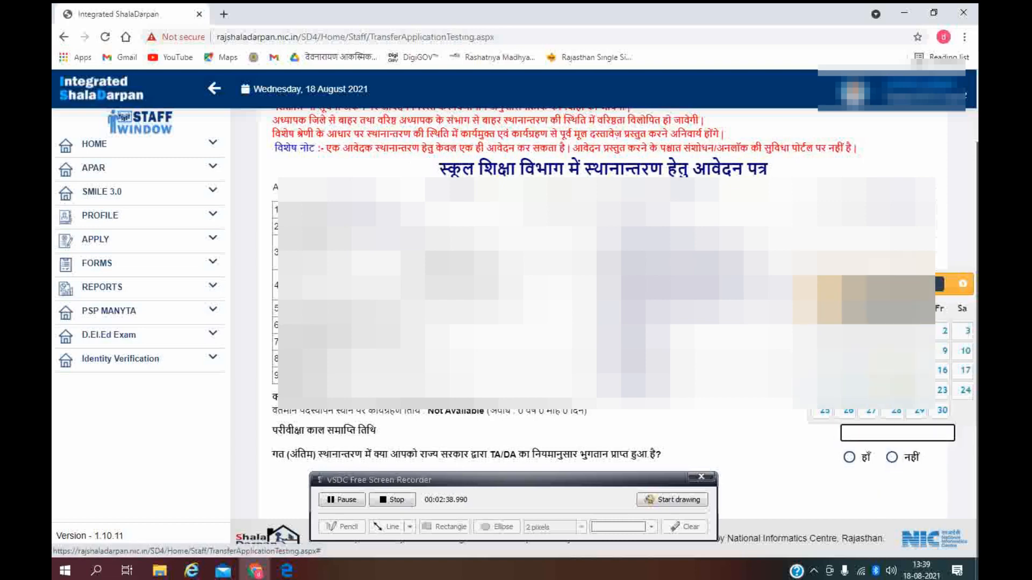
pyautogui.click(893, 371)
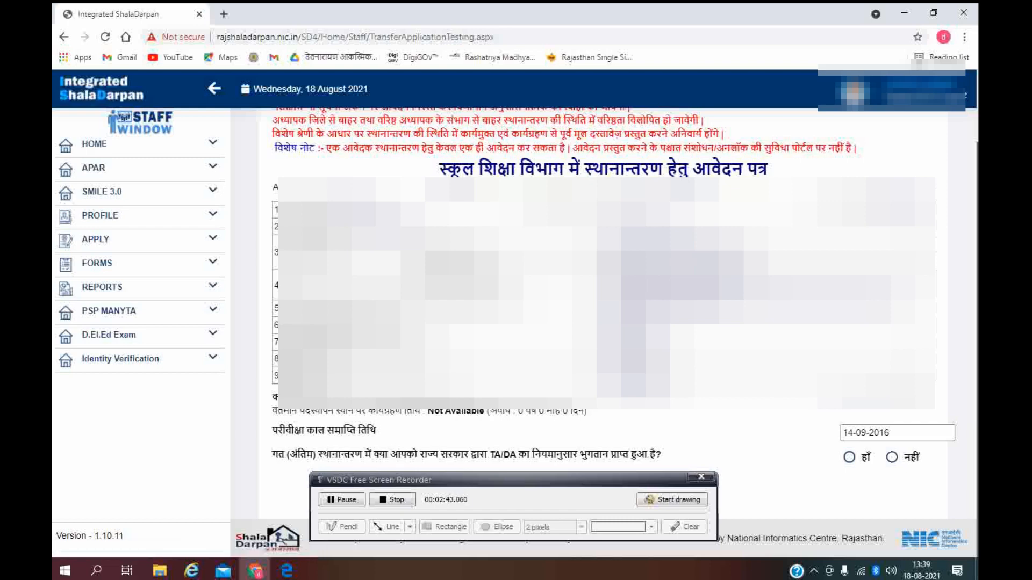
# Step: Correct the probation end date's year so it reads 14-09-2014
pyautogui.click(905, 433)
pyautogui.click(914, 284)
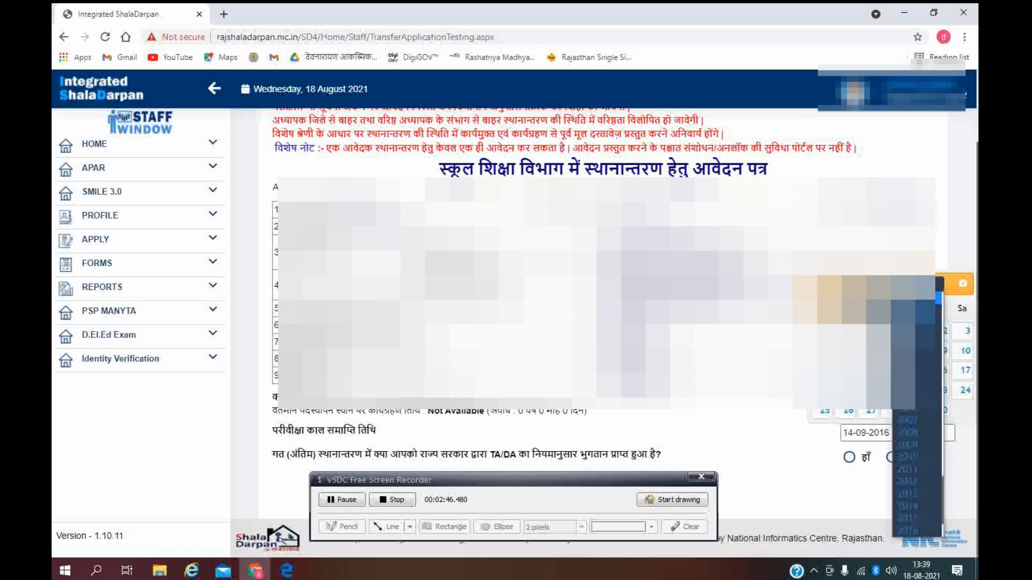
pyautogui.click(910, 507)
pyautogui.click(785, 448)
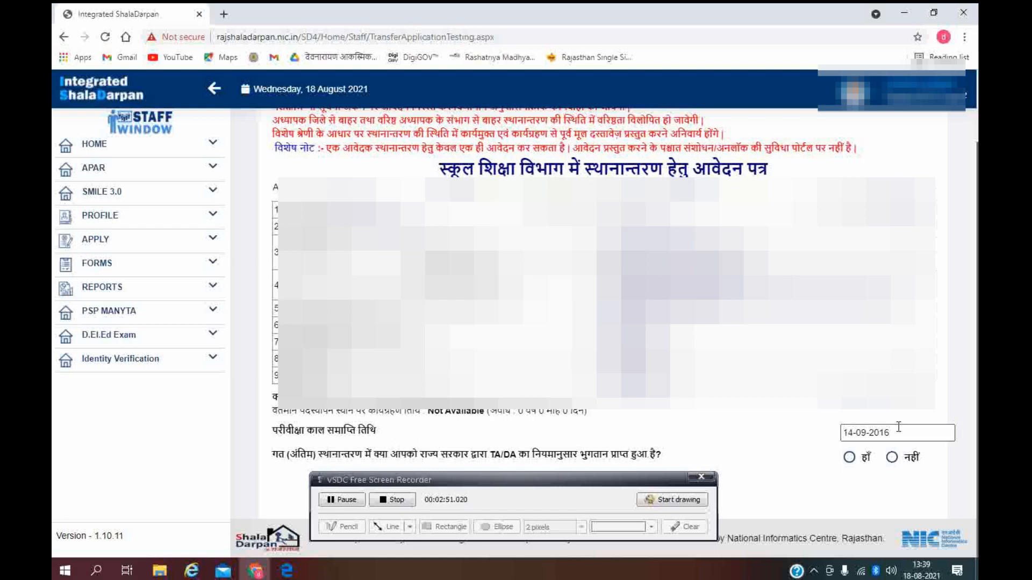
pyautogui.click(878, 433)
pyautogui.click(914, 284)
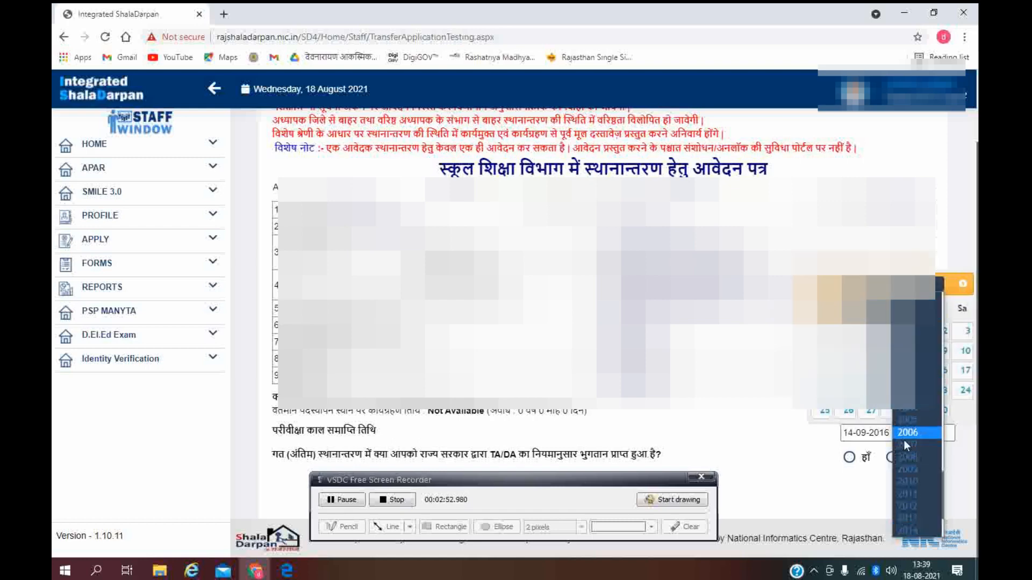
pyautogui.click(911, 531)
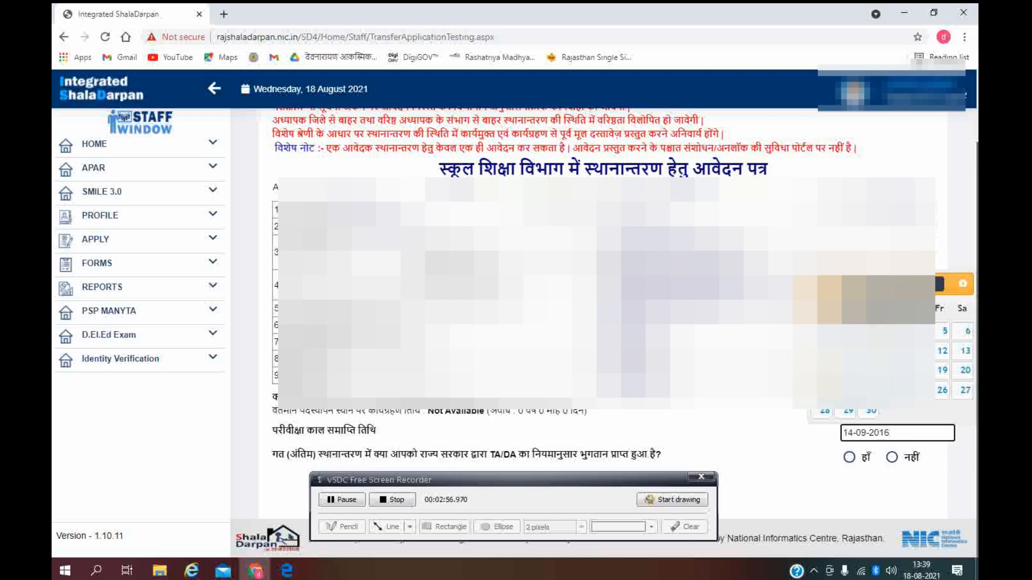
pyautogui.click(824, 370)
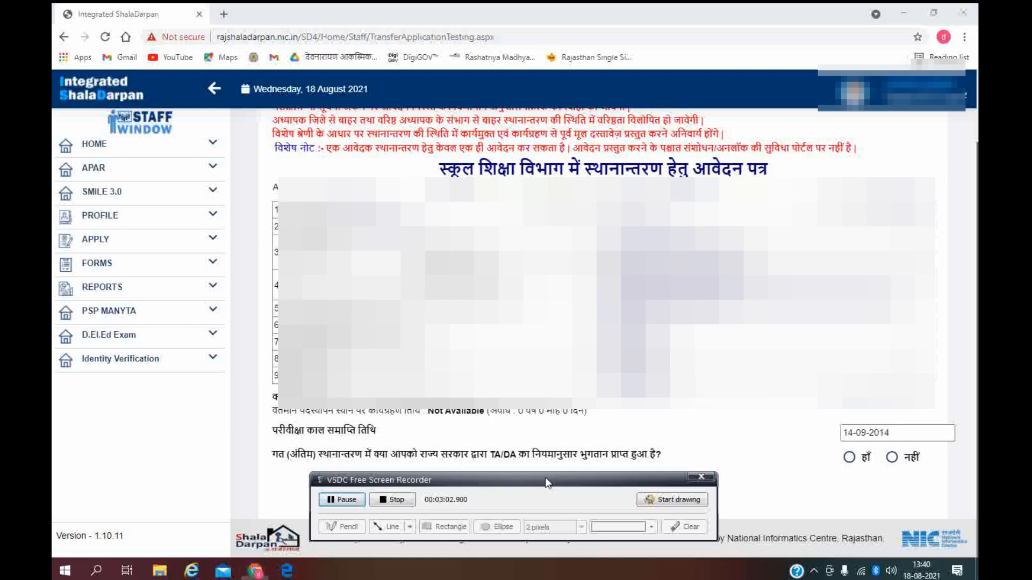
# Step: Answer नहीं to the TA/DA payment question
pyautogui.moveTo(545, 477); pyautogui.dragTo(542, 519)
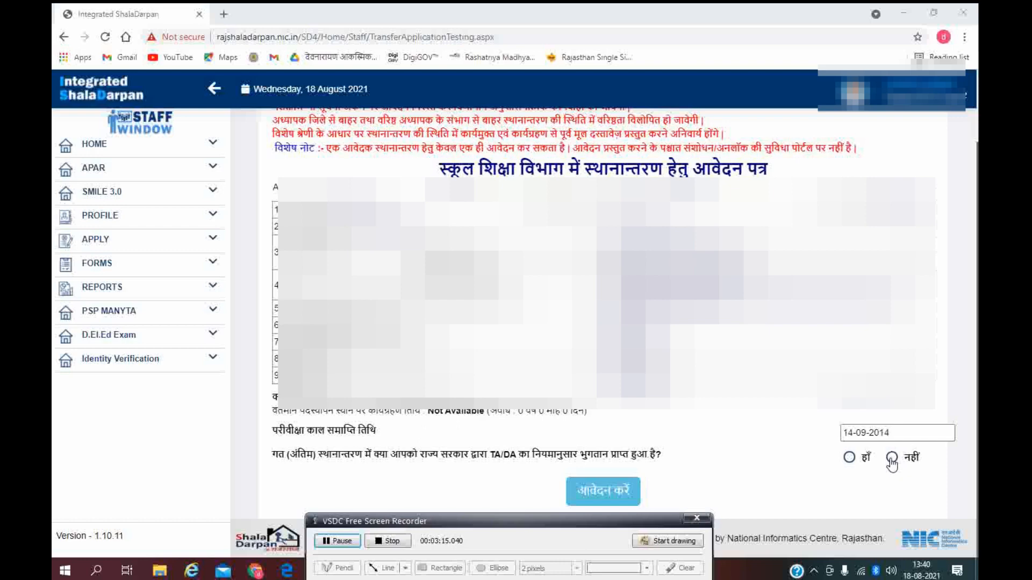
pyautogui.click(891, 460)
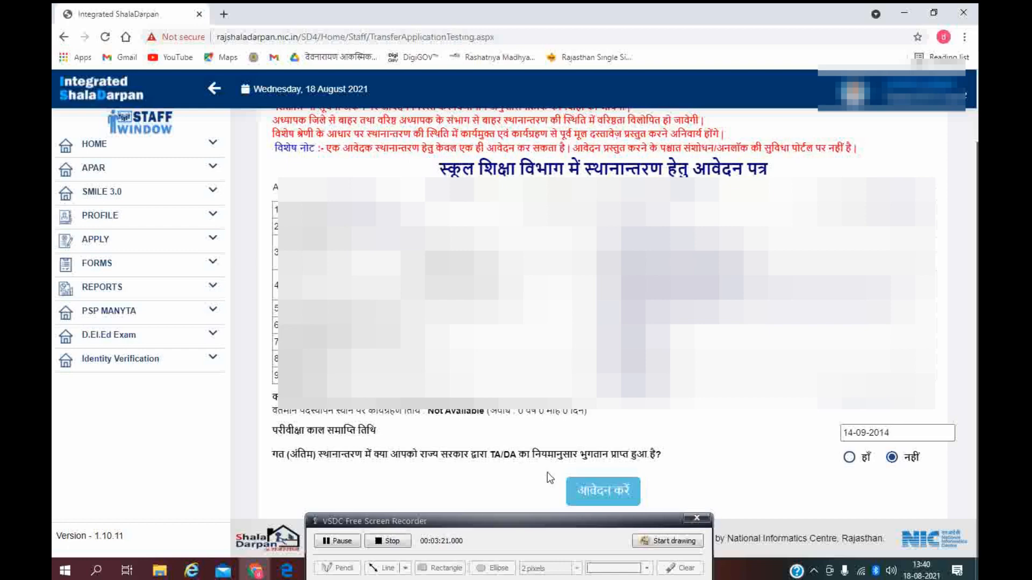
# Step: Continue with आवेदन करें to the full form and answer हाँ to the 6D selection question
pyautogui.click(616, 497)
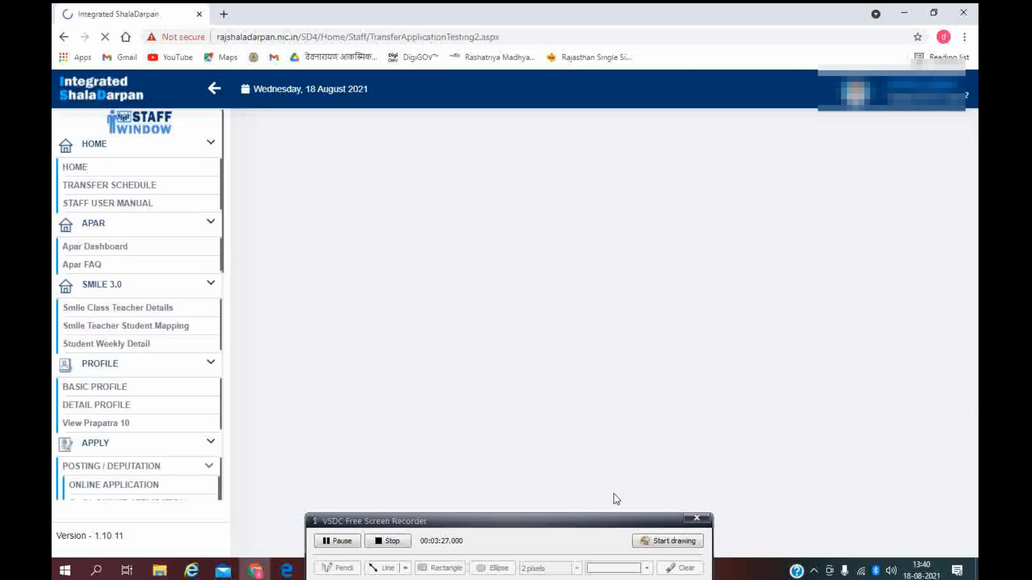
pyautogui.scroll(-2, 624, 322)
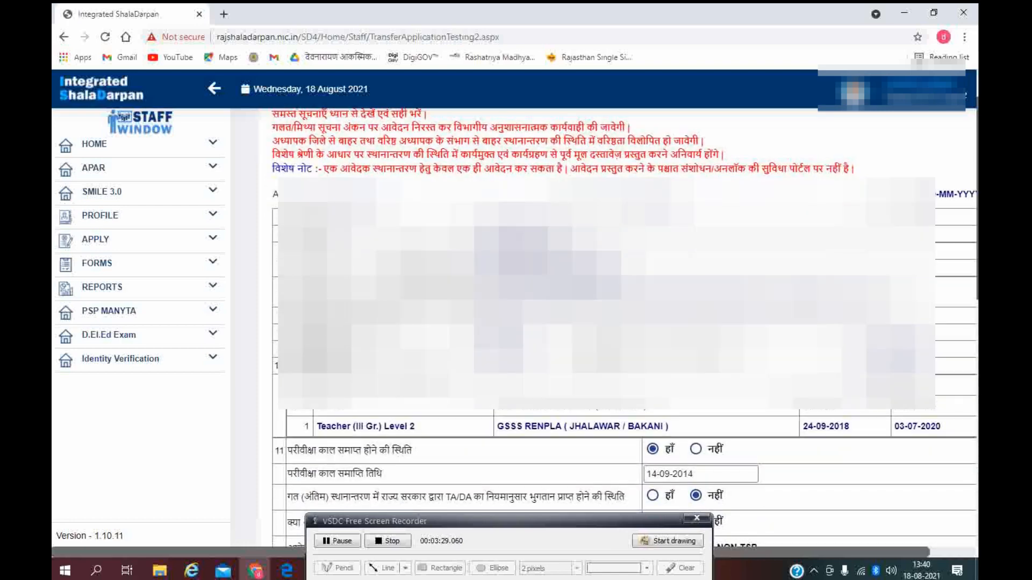
pyautogui.scroll(-1, 624, 322)
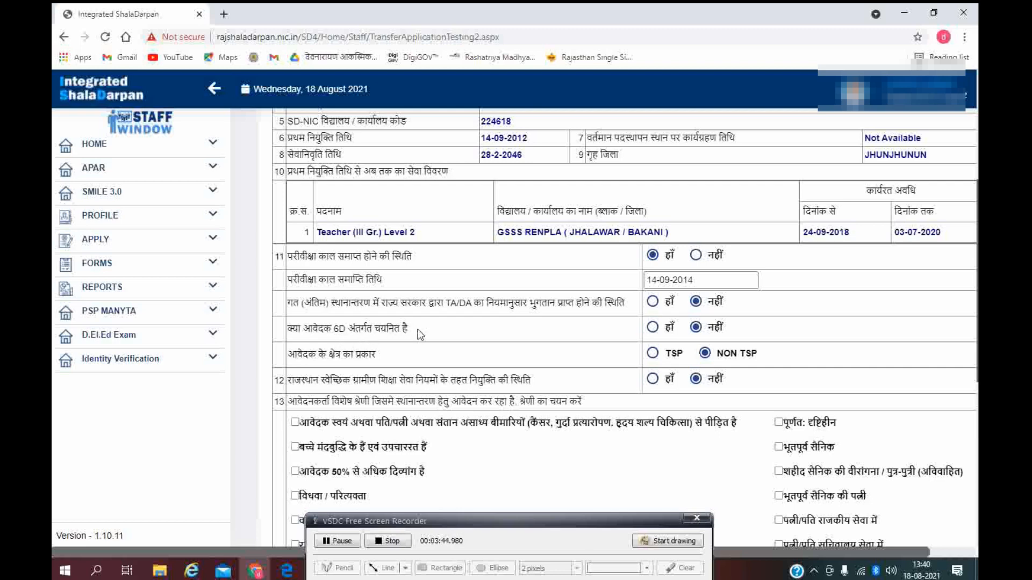
pyautogui.click(652, 329)
pyautogui.scroll(-1, 704, 392)
pyautogui.scroll(-1, 706, 390)
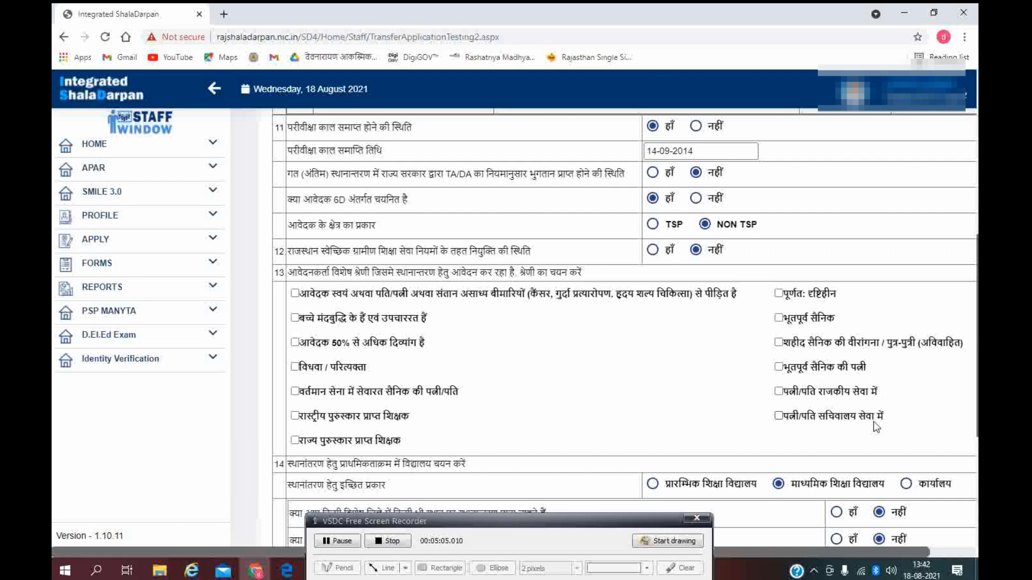
# Step: Tick the spouse-in-government-service category and enter the spouse's employee ID
pyautogui.click(778, 391)
pyautogui.scroll(3, 660, 325)
pyautogui.scroll(-5, 660, 325)
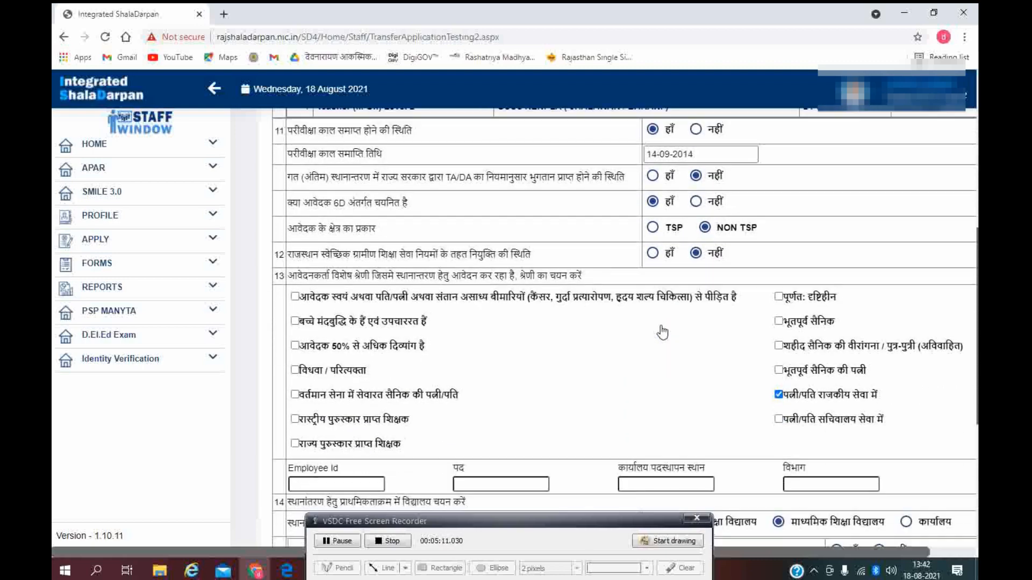
pyautogui.scroll(-1, 662, 332)
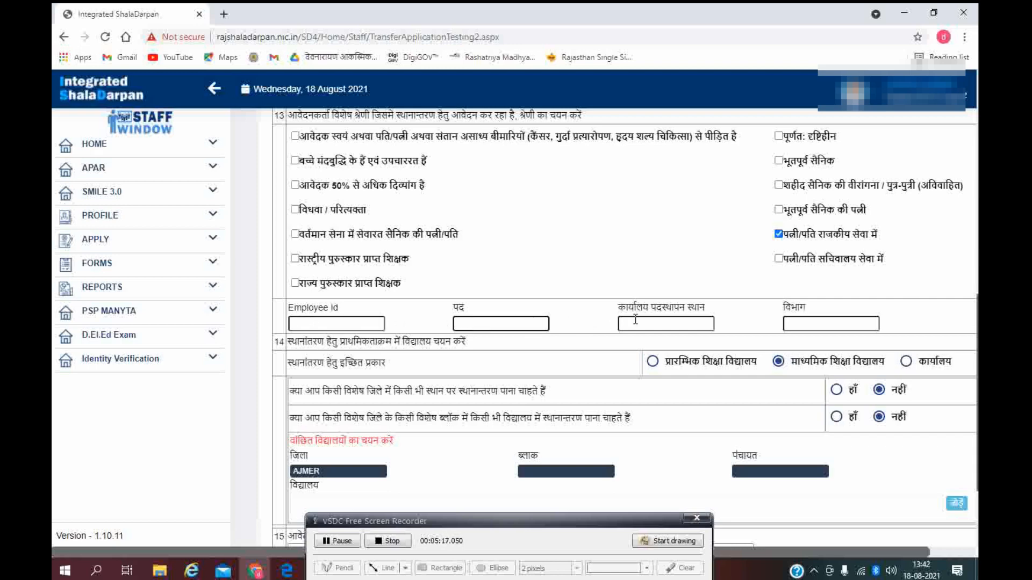
pyautogui.click(310, 322)
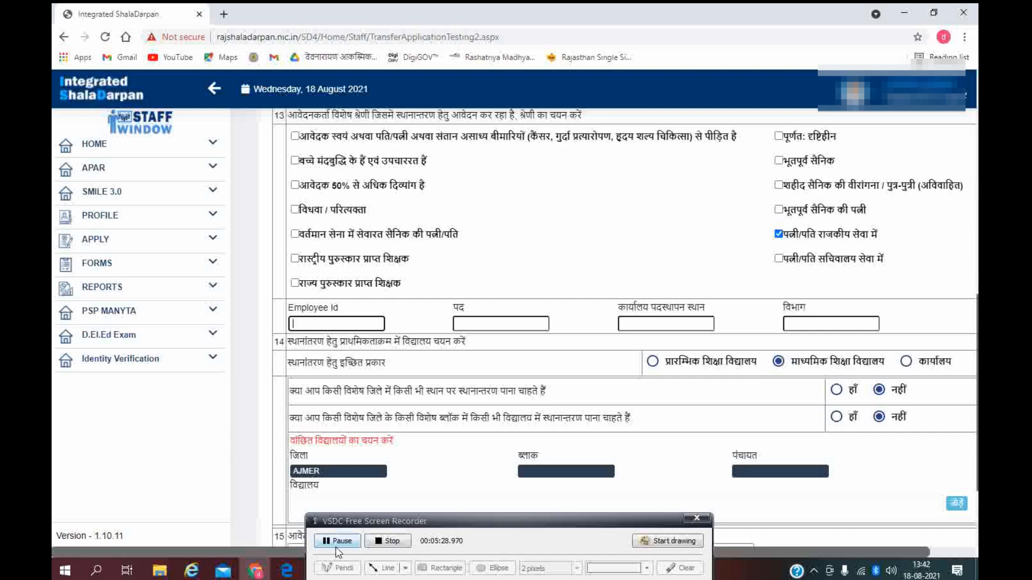
pyautogui.click(335, 545)
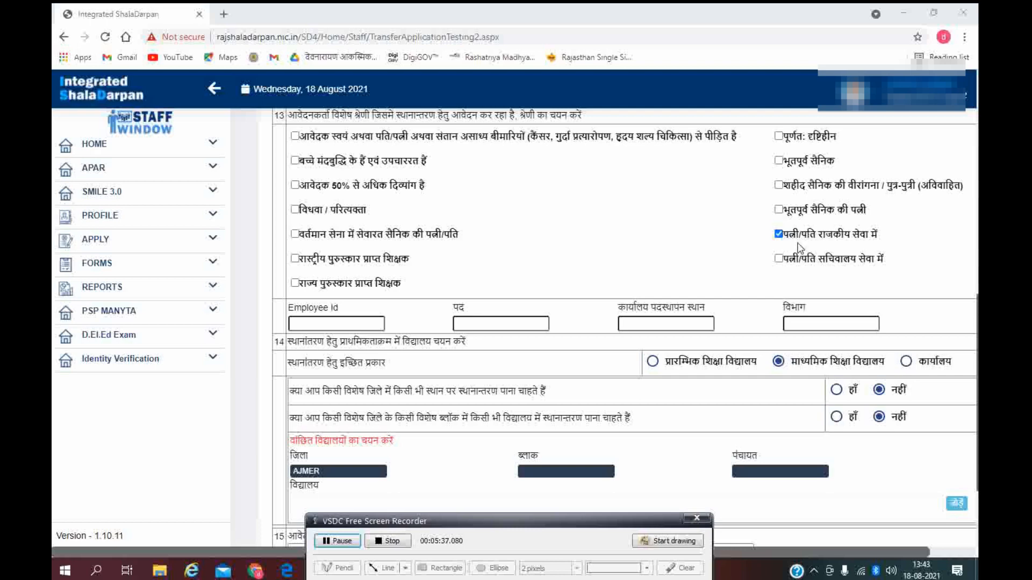
pyautogui.click(321, 323)
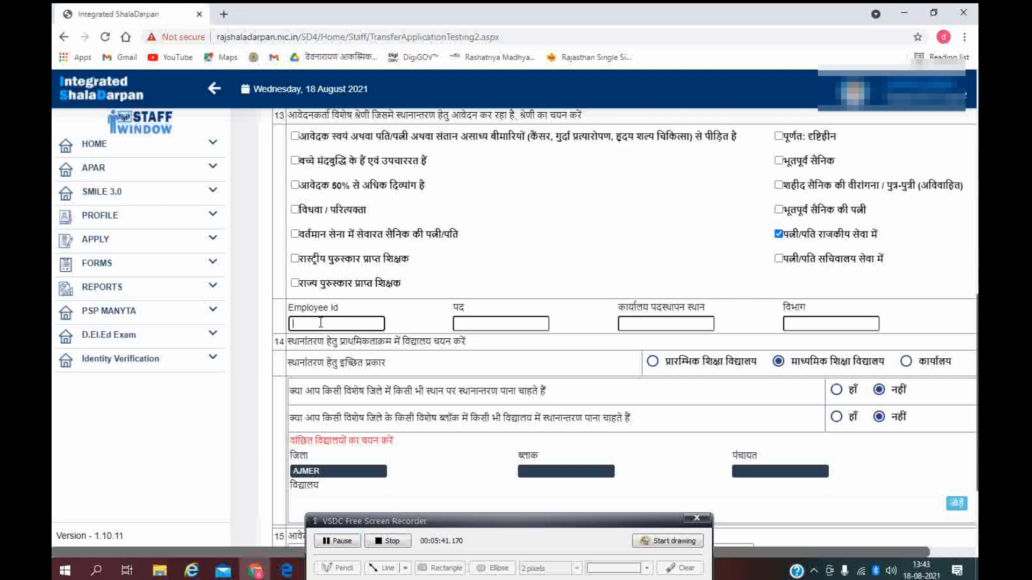
# Step: Enter post 'st.teacher', posting place 'gsss dayal pura block didwana nagaur', department 'secondary education'
pyautogui.click(488, 321)
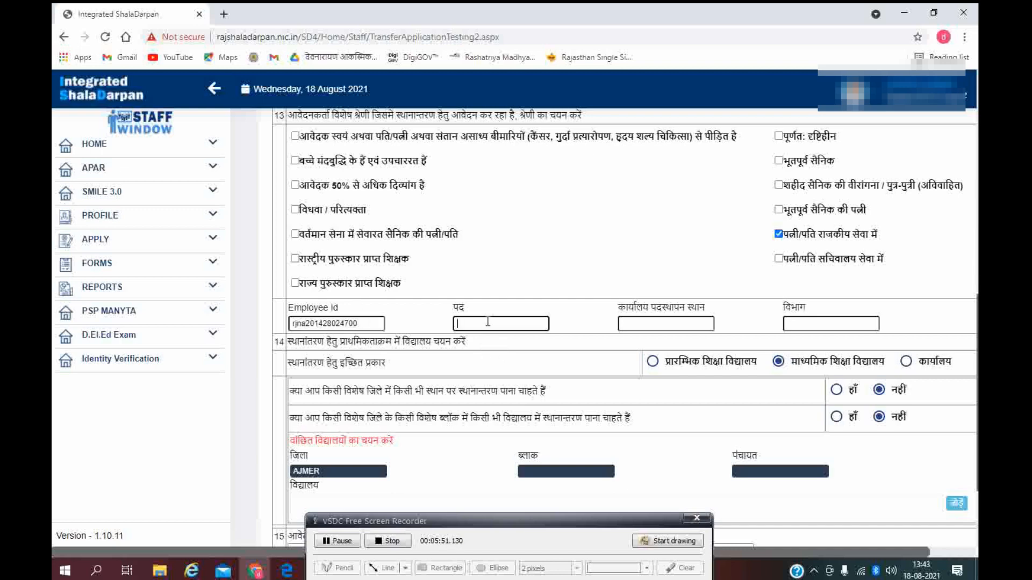
pyautogui.write('st')
pyautogui.write('.teach')
pyautogui.write('e')
pyautogui.write('r')
pyautogui.click(645, 324)
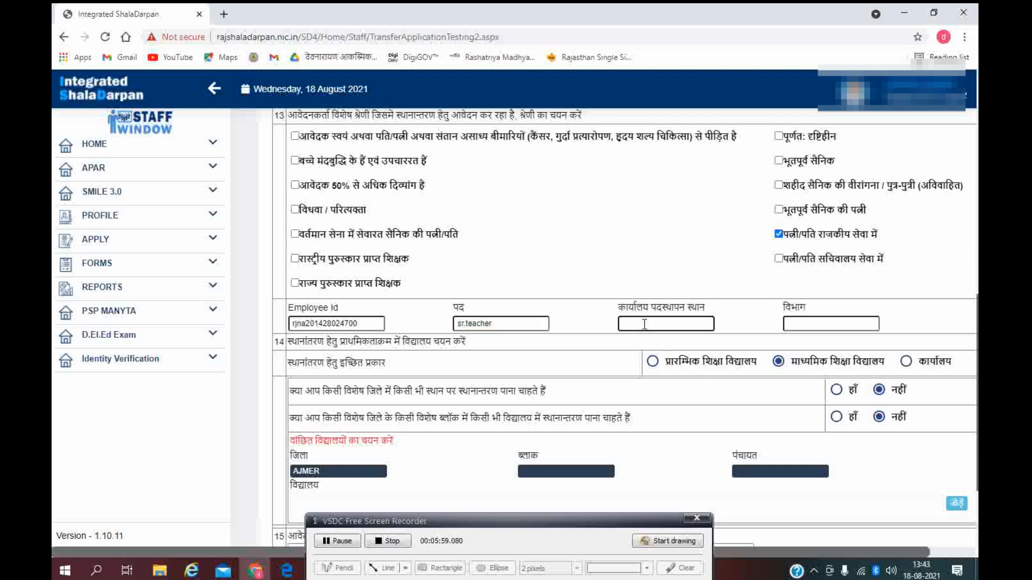
pyautogui.write('gsss')
pyautogui.write('dayal pura')
pyautogui.click(685, 324)
pyautogui.write('block didwana nagaur')
pyautogui.click(795, 323)
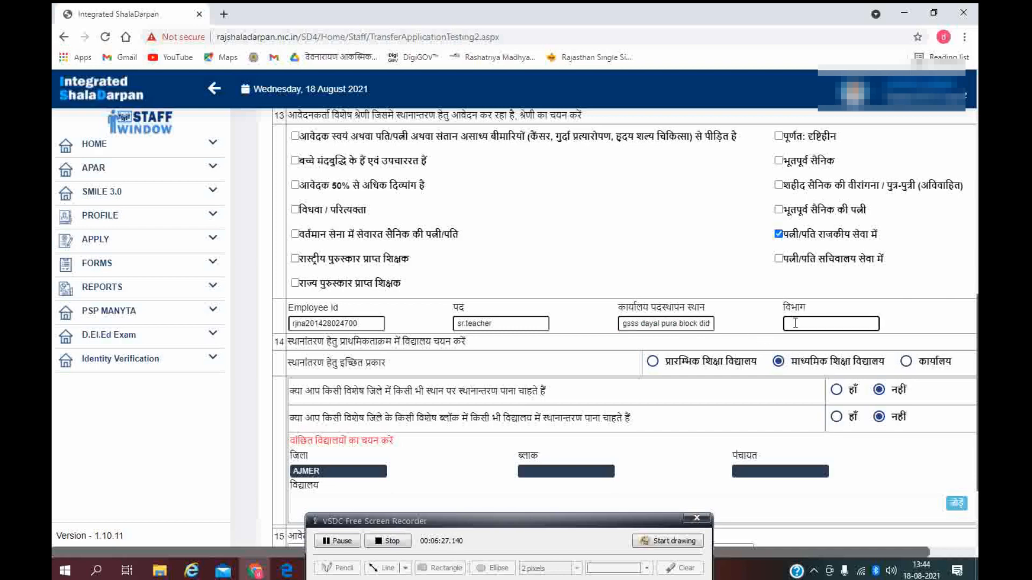
pyautogui.write('secondary education')
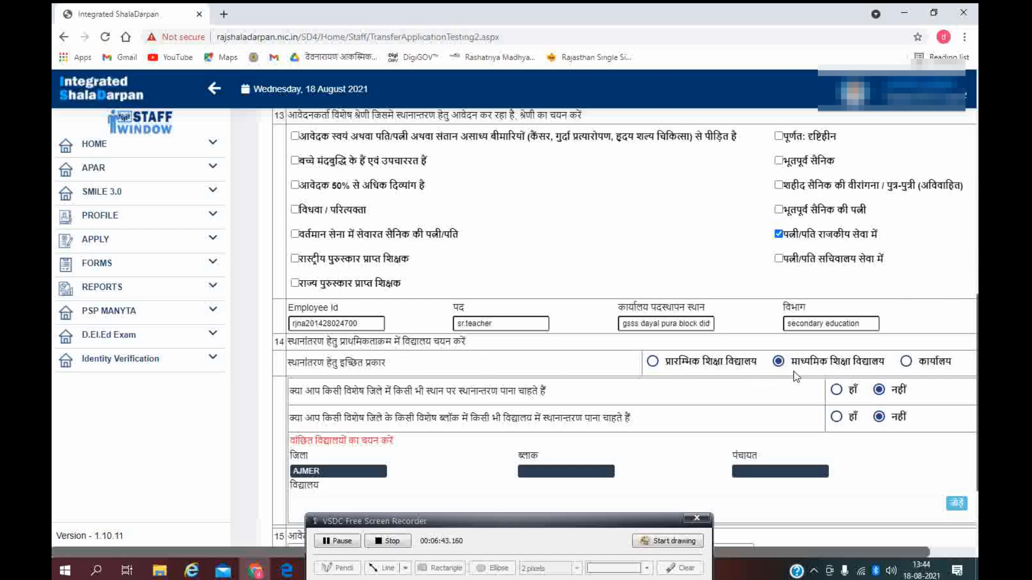
pyautogui.scroll(-1, 809, 371)
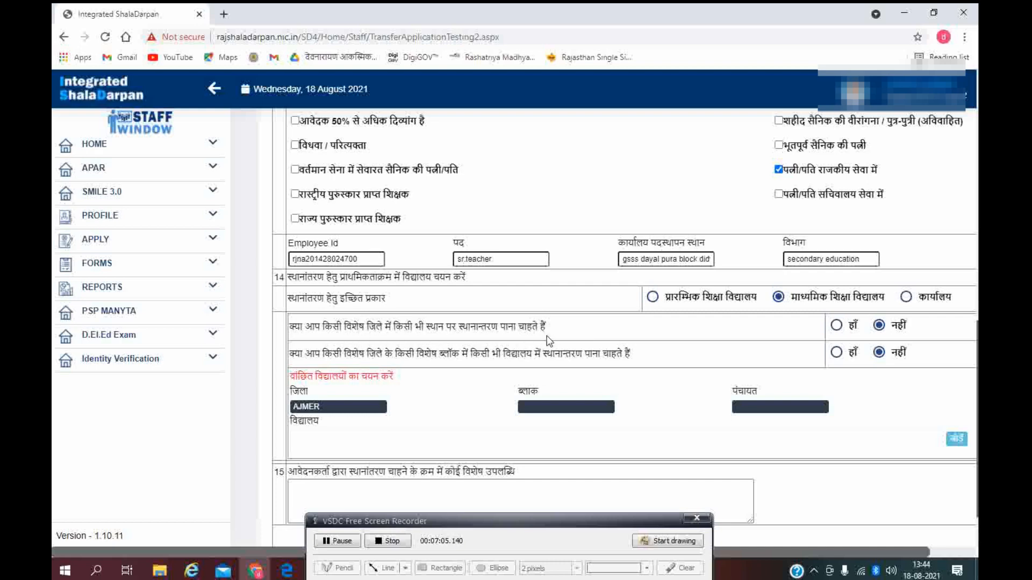
pyautogui.click(837, 326)
pyautogui.scroll(3, 297, 360)
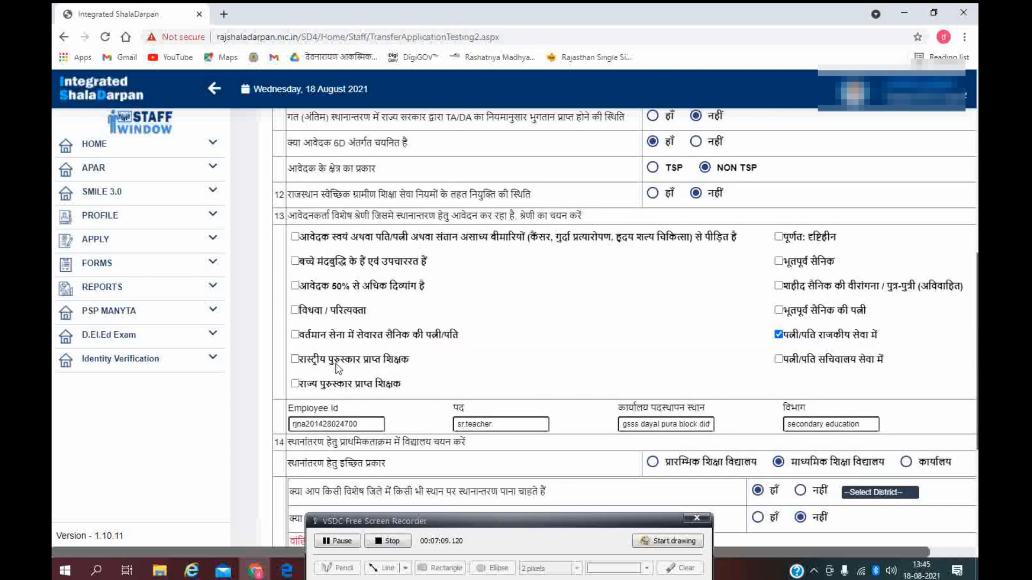
pyautogui.scroll(2, 522, 346)
pyautogui.scroll(-6, 521, 346)
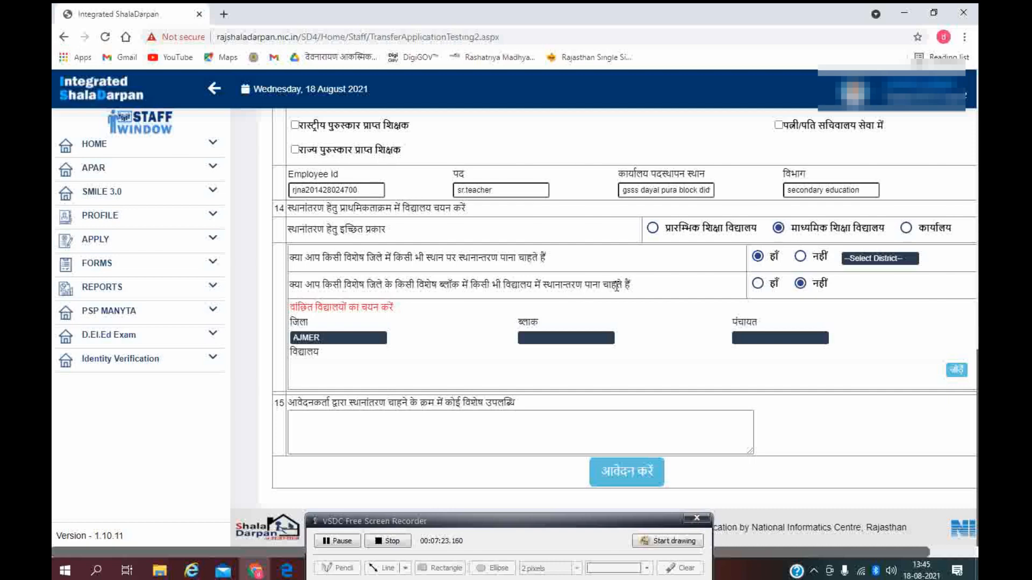
pyautogui.click(758, 284)
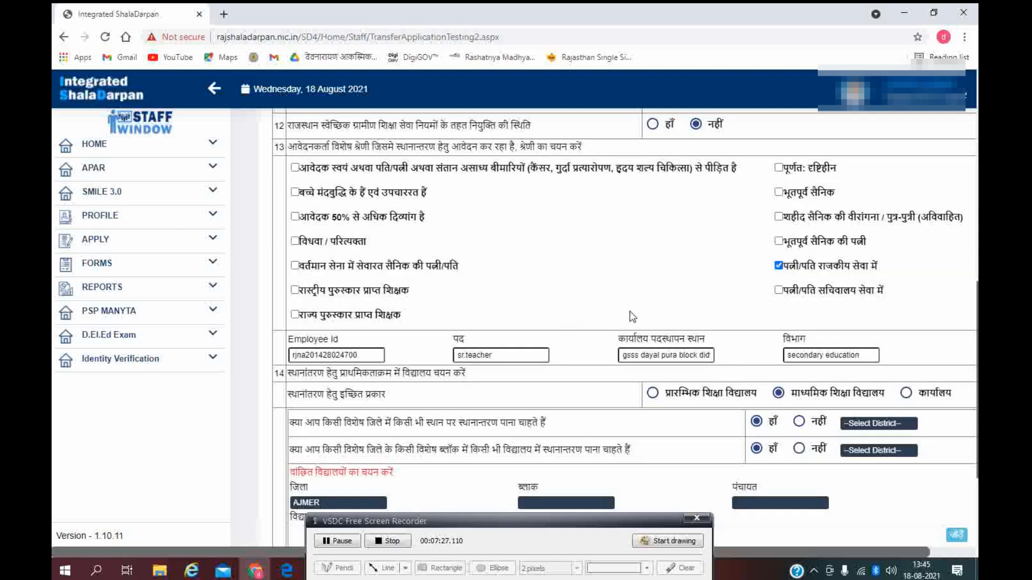
pyautogui.scroll(-3, 632, 317)
pyautogui.click(883, 323)
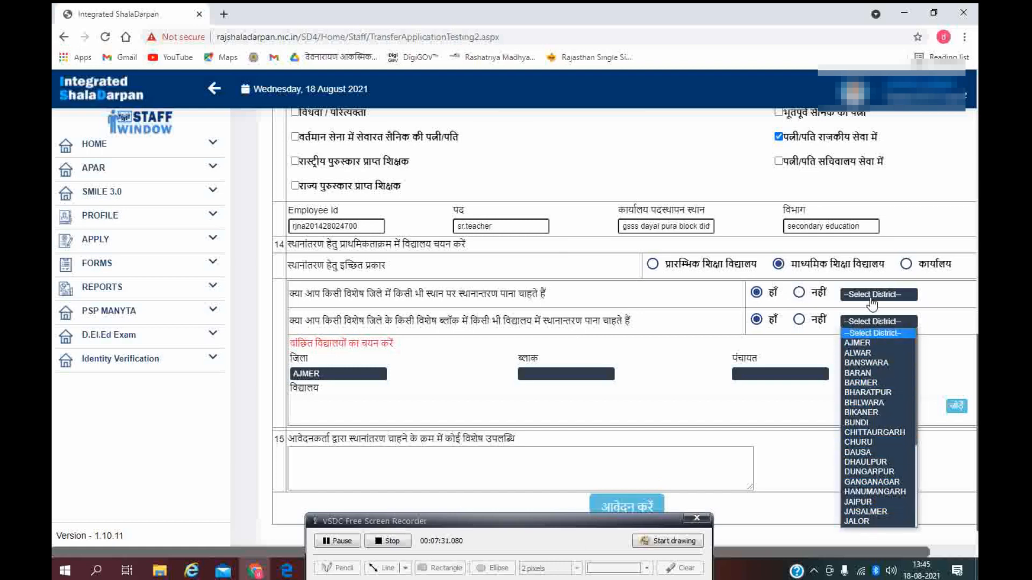
pyautogui.click(821, 306)
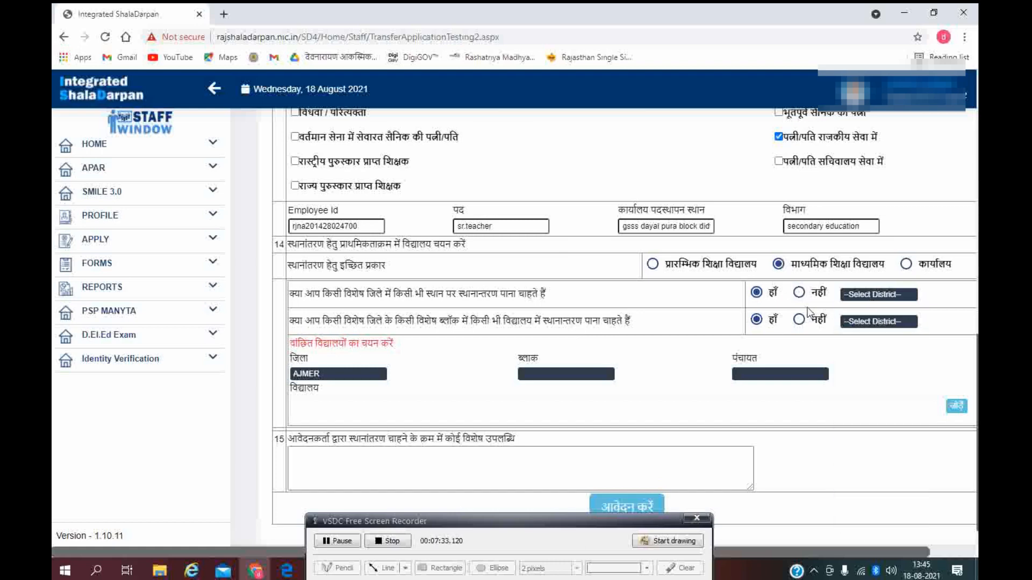
pyautogui.click(343, 544)
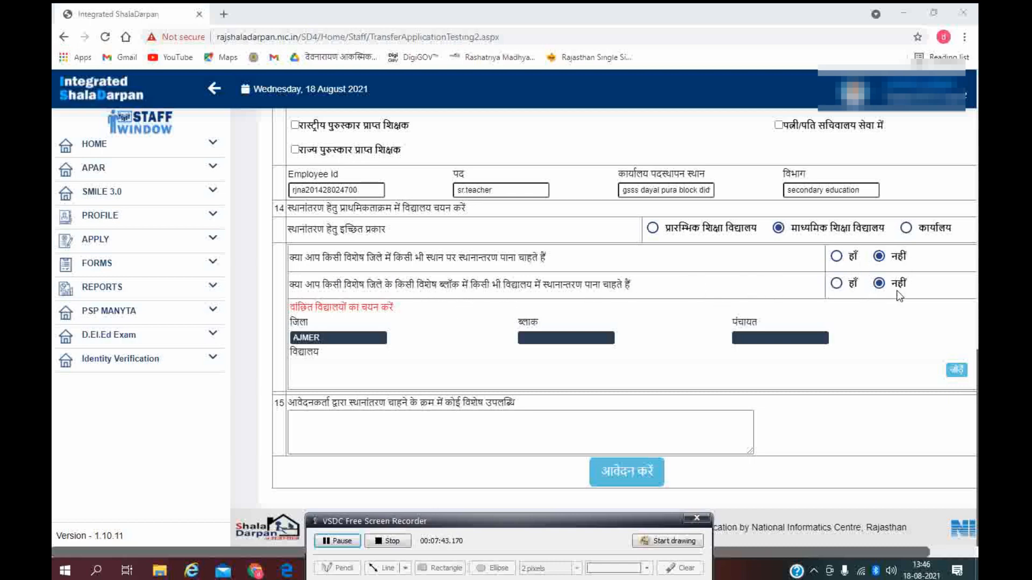
# Step: Set the preferred school location to district SIKAR, block DHOD and gram panchayat BIDOLI
pyautogui.click(371, 342)
pyautogui.scroll(-4, 324, 425)
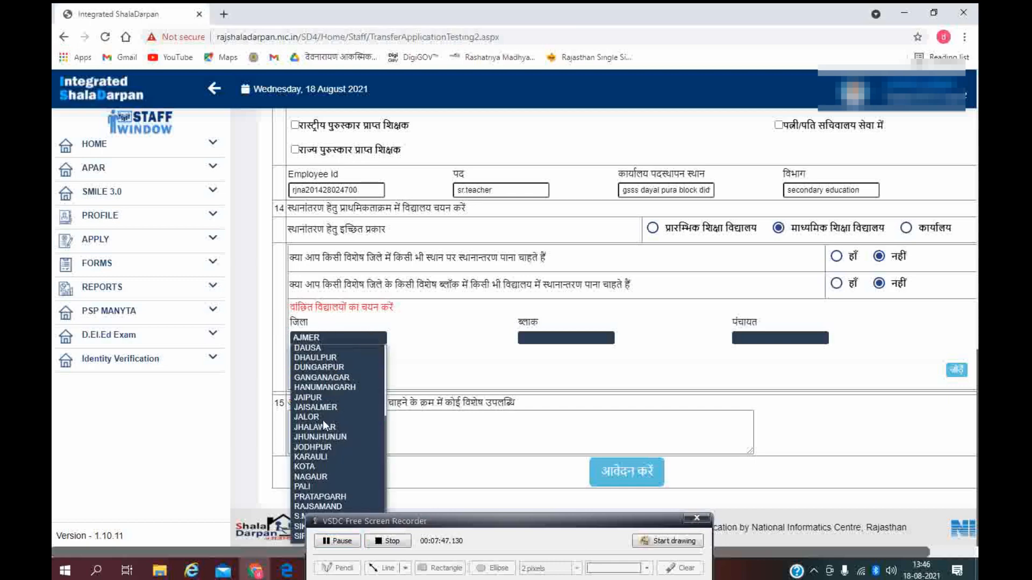
pyautogui.scroll(-1, 323, 421)
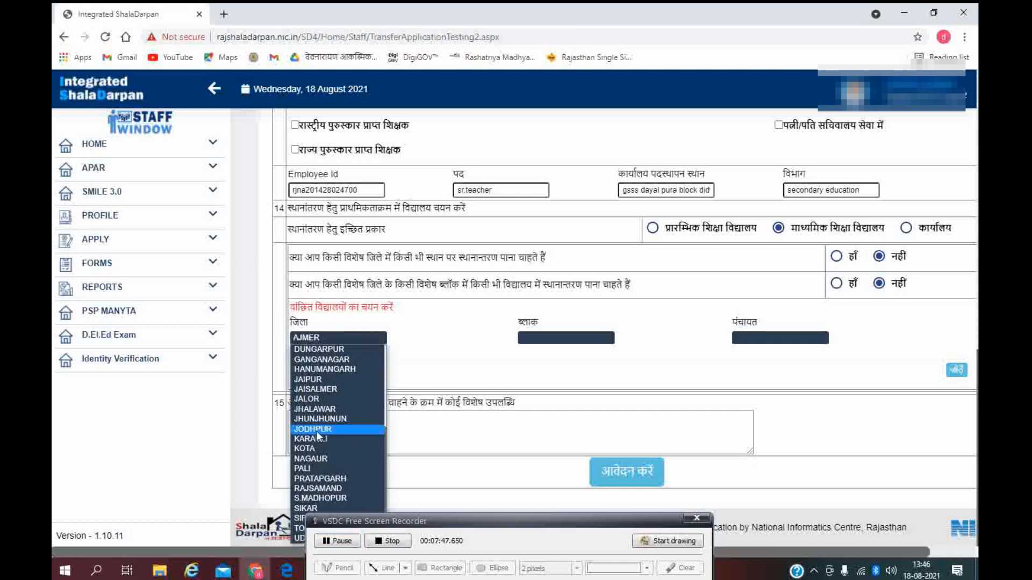
pyautogui.click(309, 508)
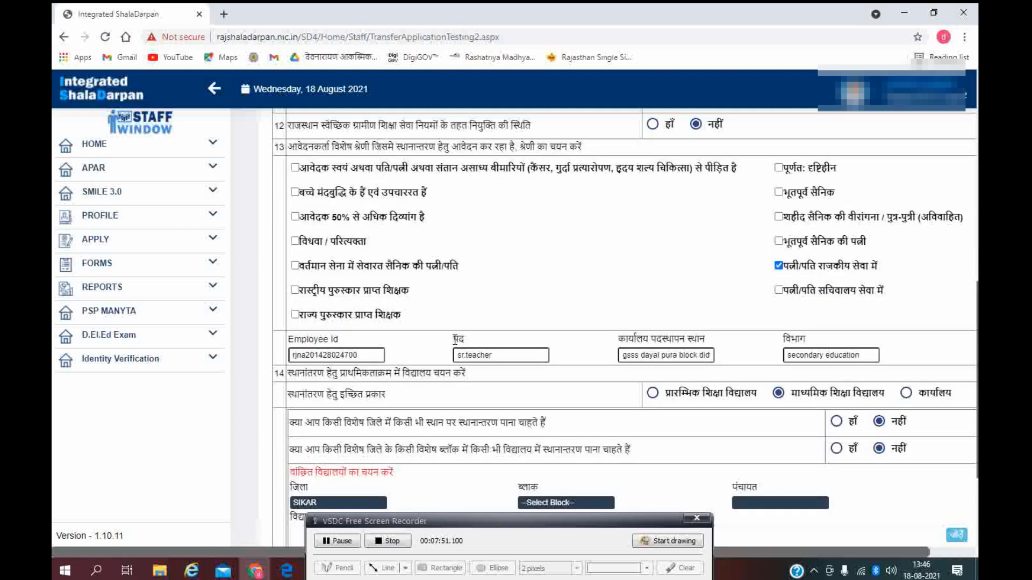
pyautogui.scroll(-3, 428, 380)
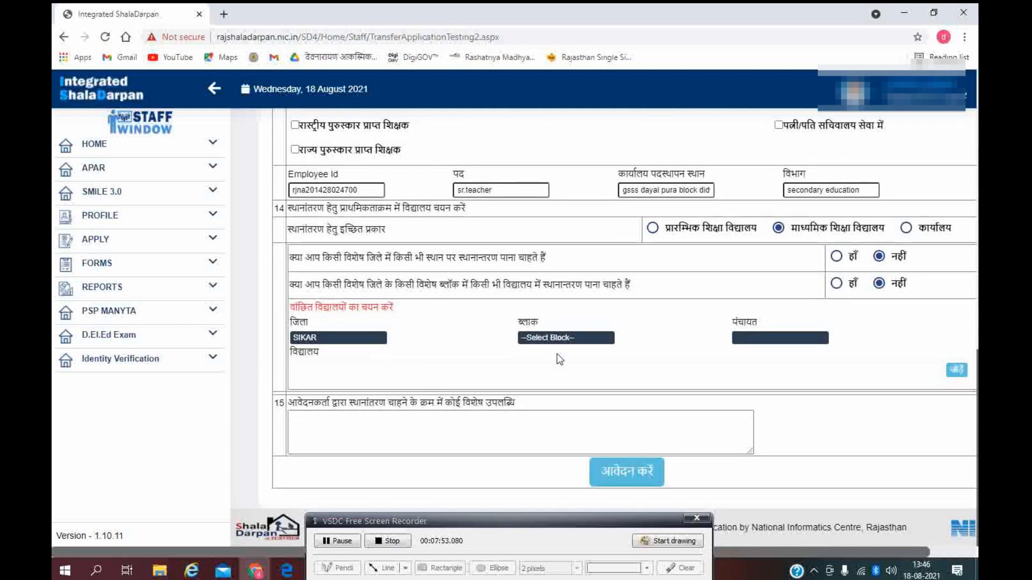
pyautogui.click(581, 338)
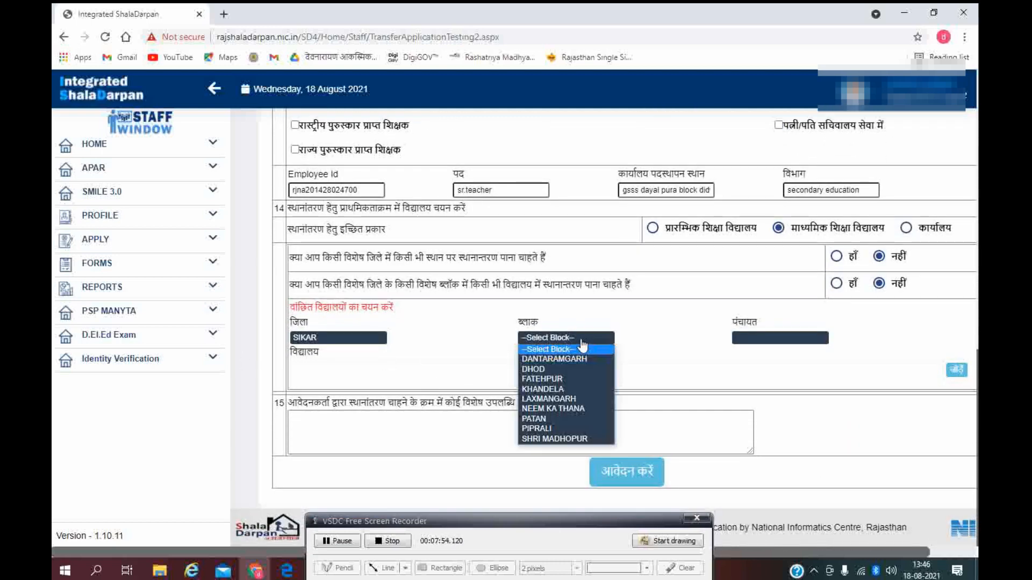
pyautogui.click(565, 369)
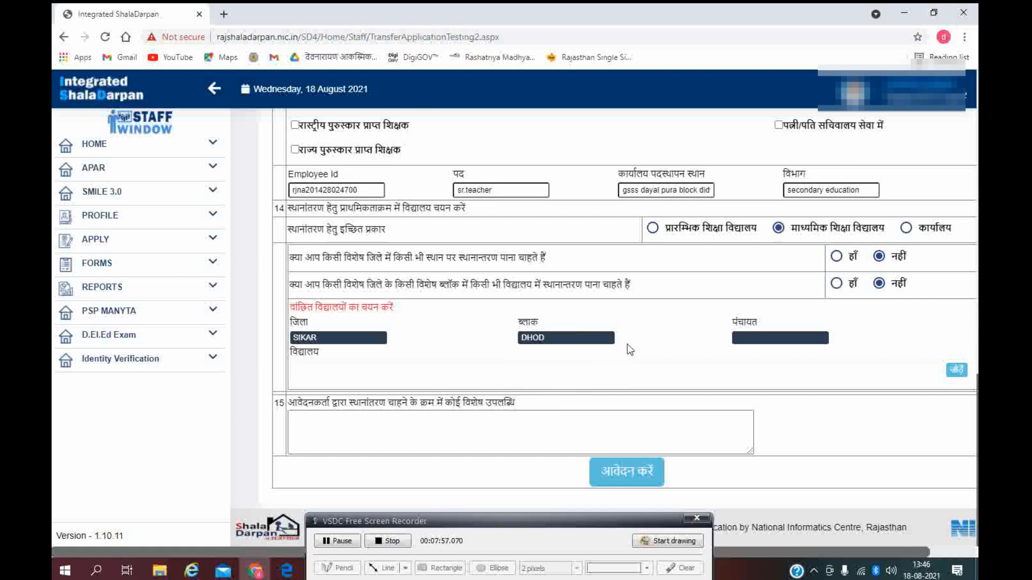
pyautogui.scroll(-3, 530, 347)
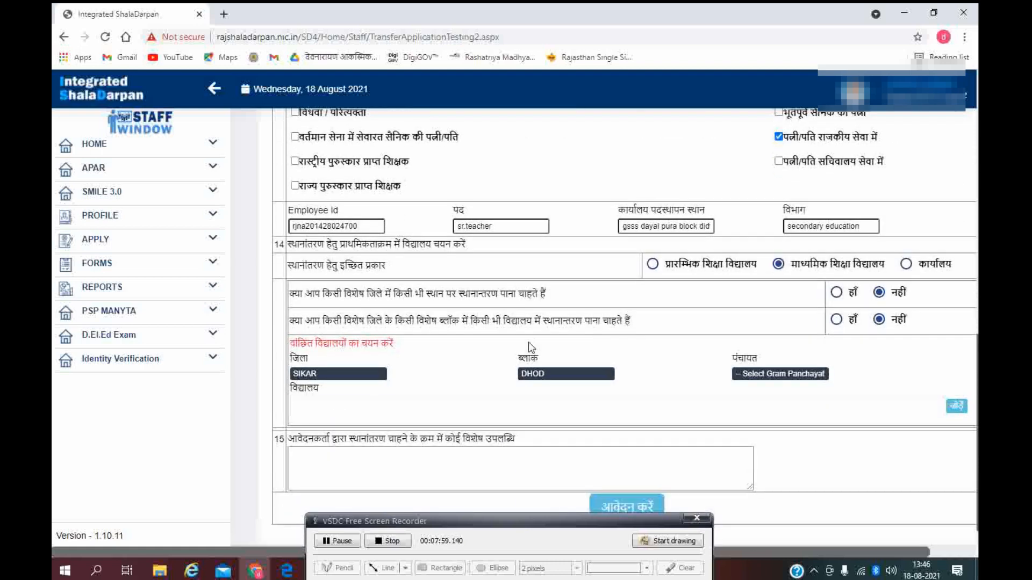
pyautogui.click(809, 378)
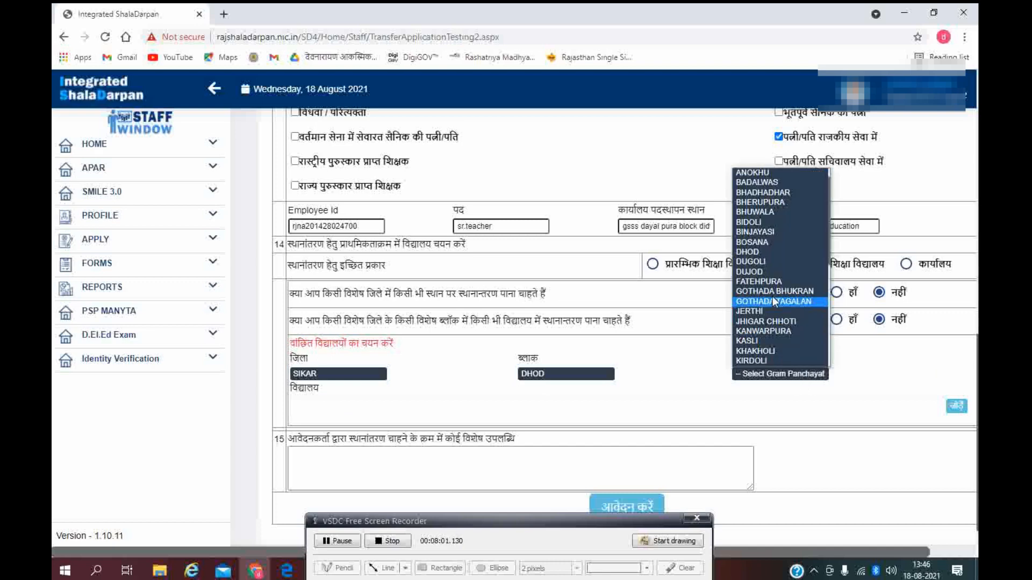
pyautogui.click(750, 222)
pyautogui.scroll(3, 787, 393)
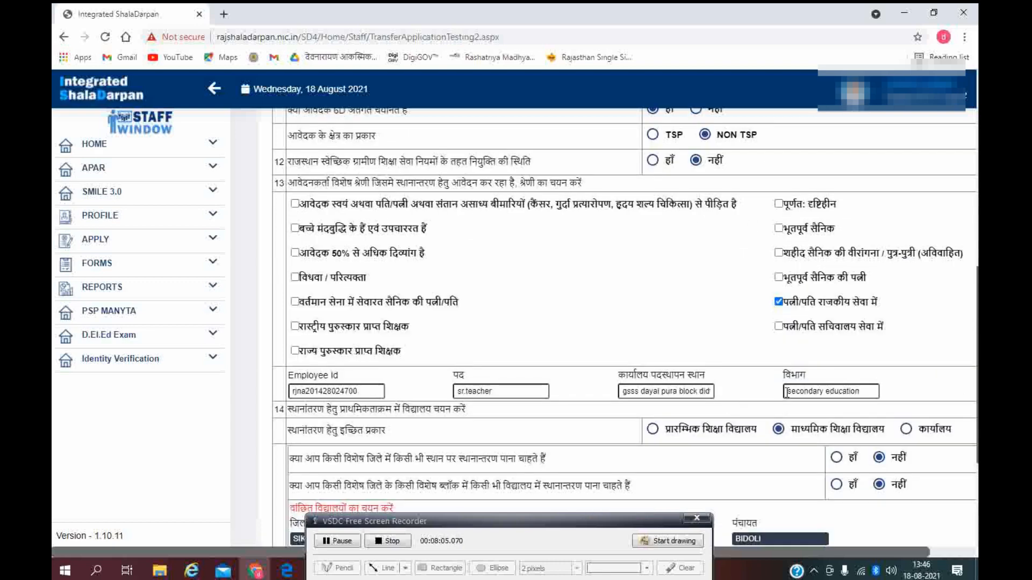
pyautogui.scroll(-3, 787, 393)
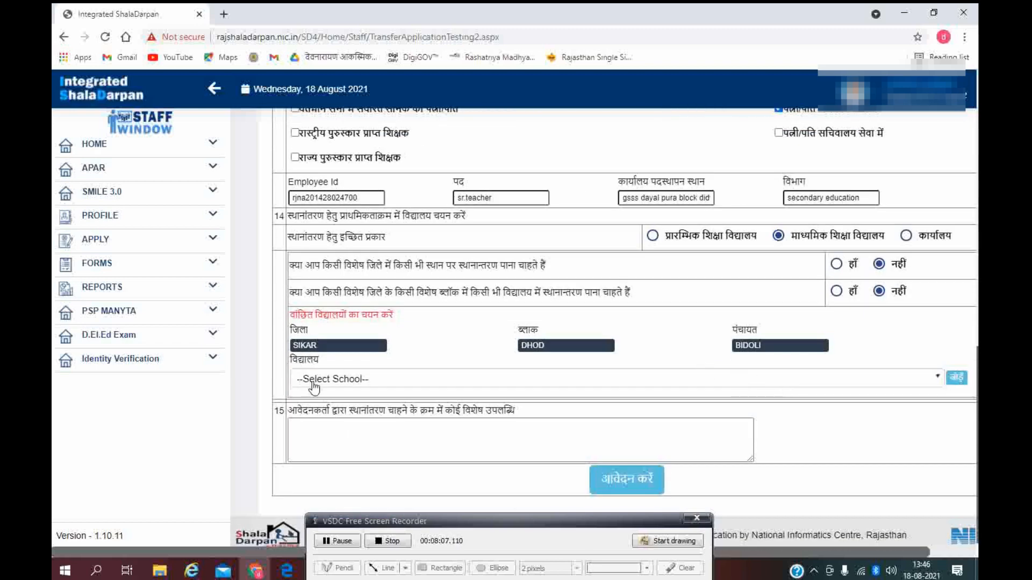
# Step: Choose GOVT. SENIOR SECONDARY SCHOOL BIDOLI (213253) as the preferred school
pyautogui.click(350, 381)
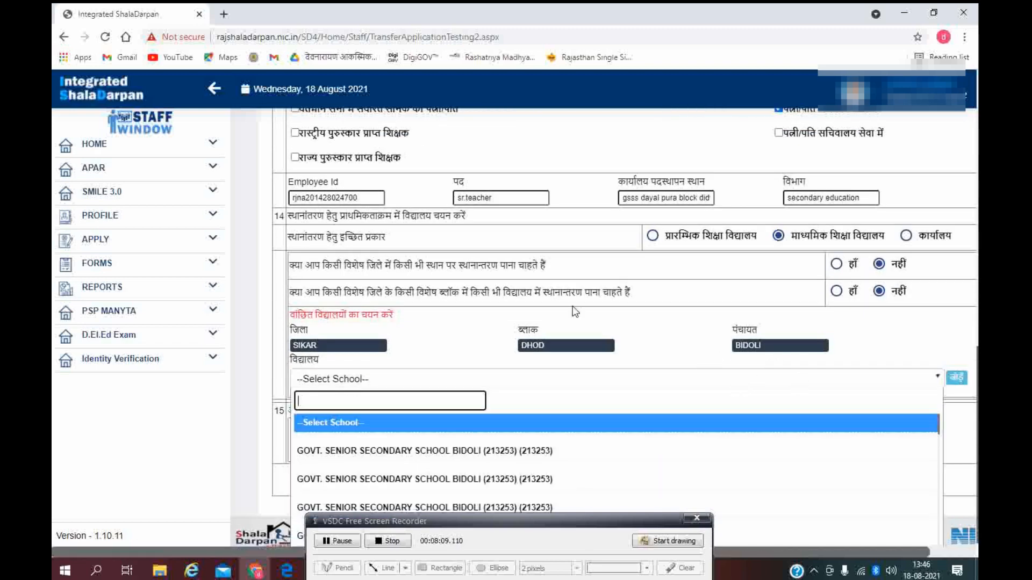
pyautogui.scroll(-1, 575, 312)
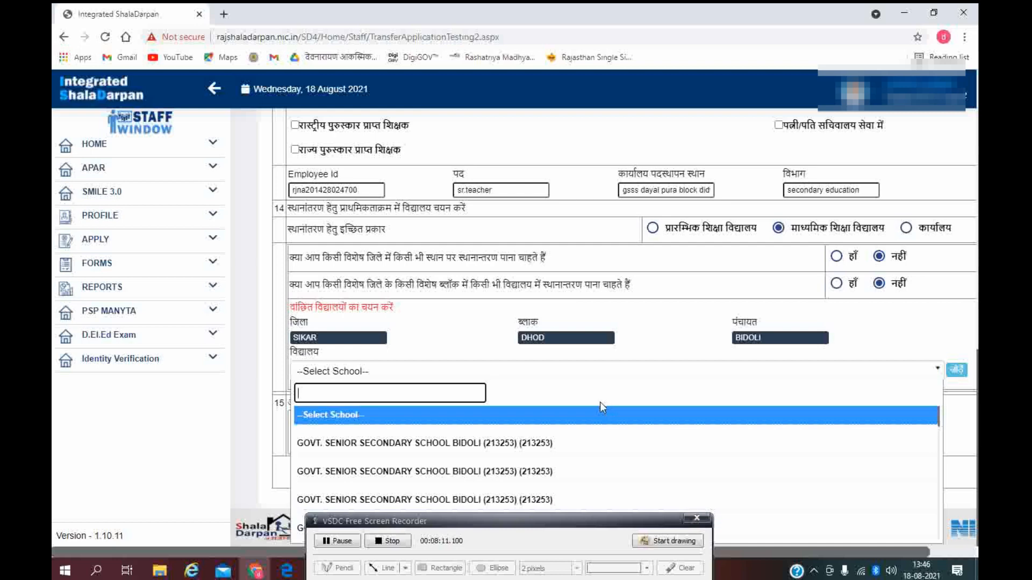
pyautogui.moveTo(509, 525); pyautogui.dragTo(510, 553)
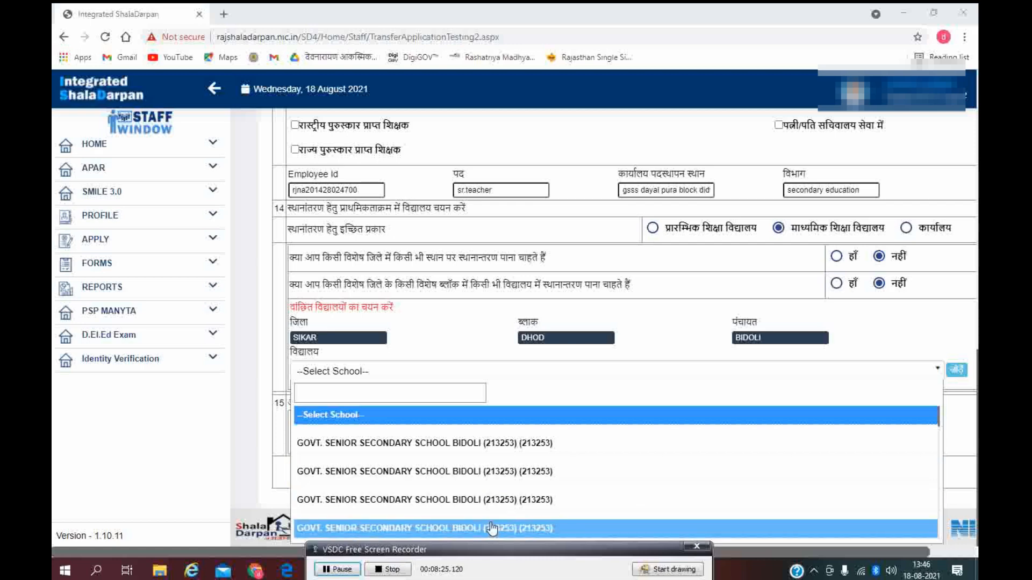
pyautogui.click(446, 473)
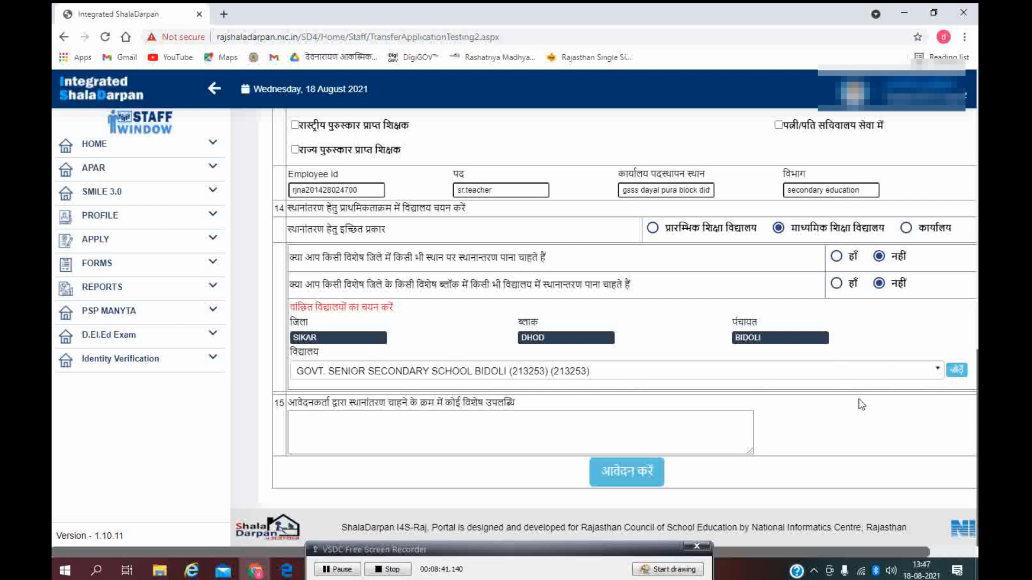
pyautogui.click(364, 422)
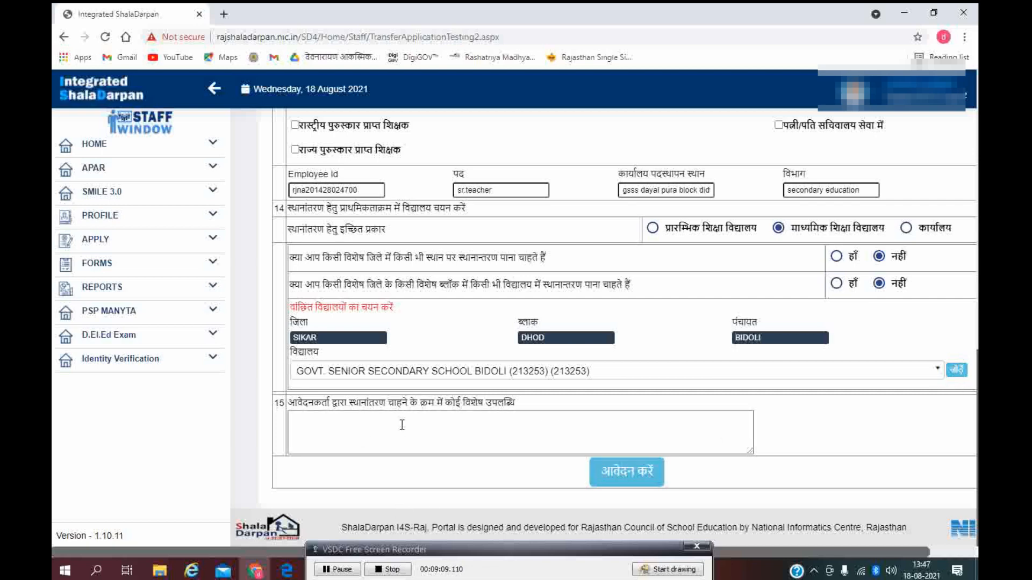
# Step: Submit the application with five preferred schools listed, bringing up the verification confirmation prompt
pyautogui.click(338, 570)
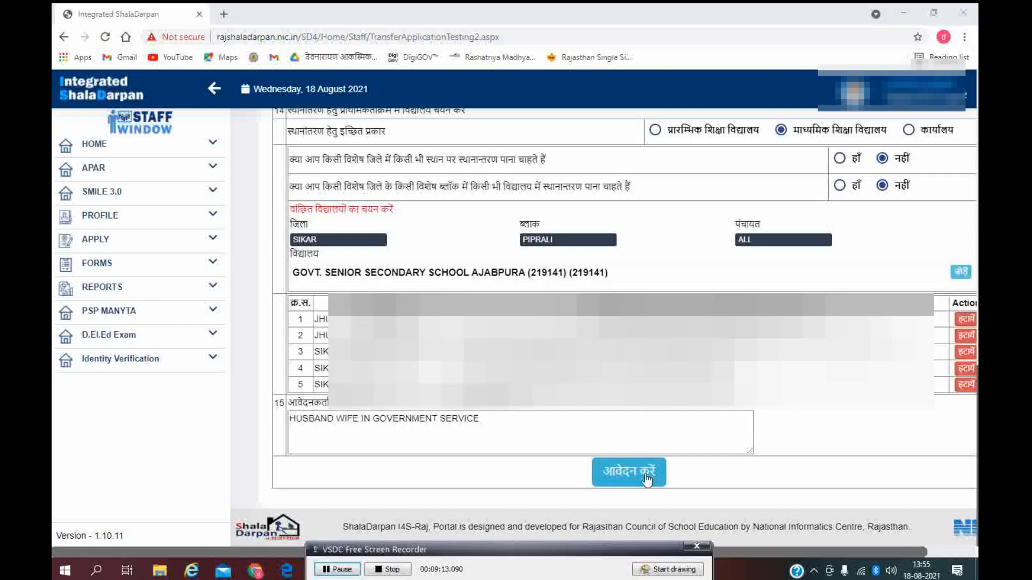
pyautogui.click(645, 480)
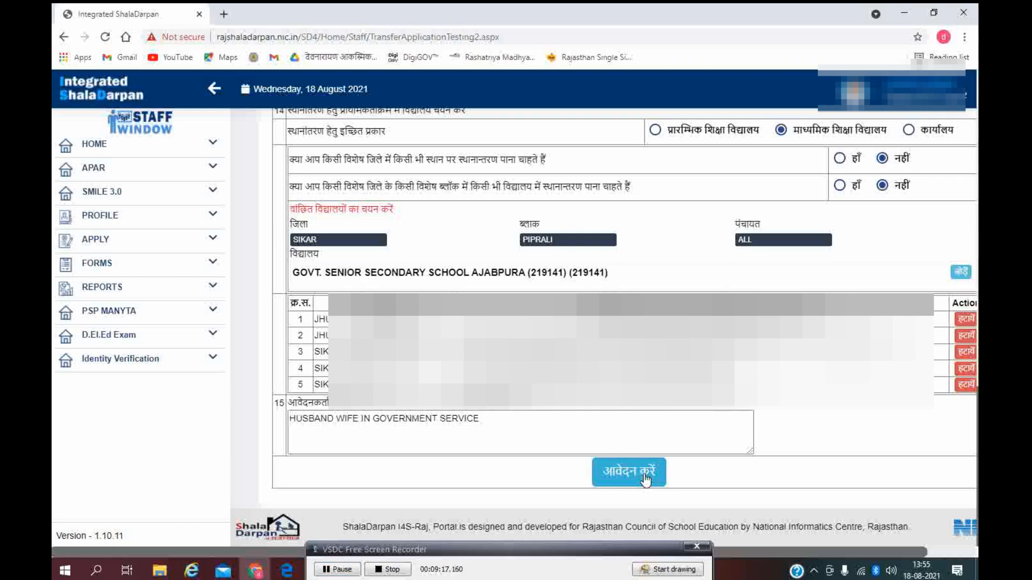
pyautogui.click(645, 477)
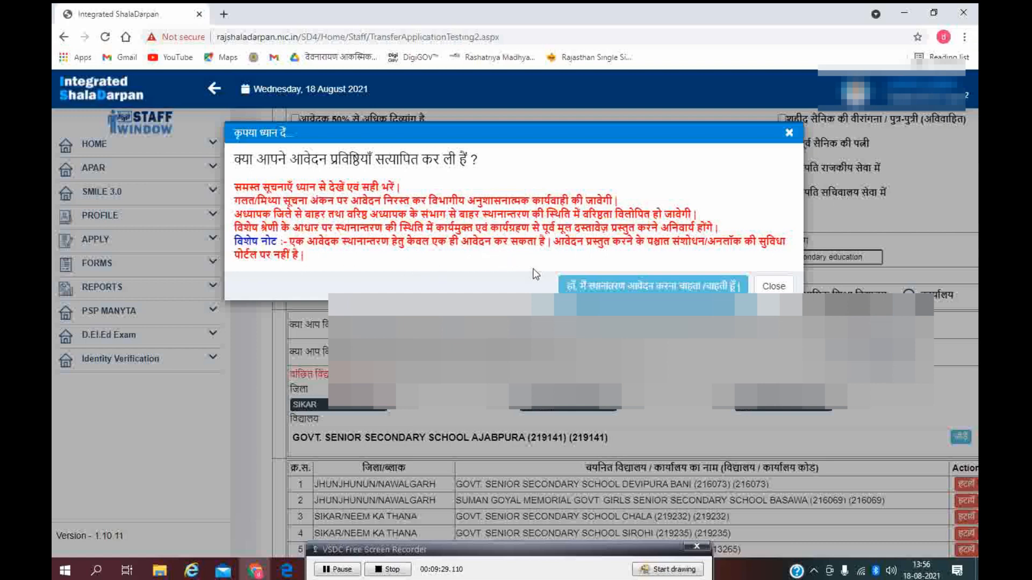
# Step: Confirm with 'हाँ, मैं स्थानांतरण आवेदन करना चाहता/चाहती हूँ' and close the follow-up warning
pyautogui.click(694, 287)
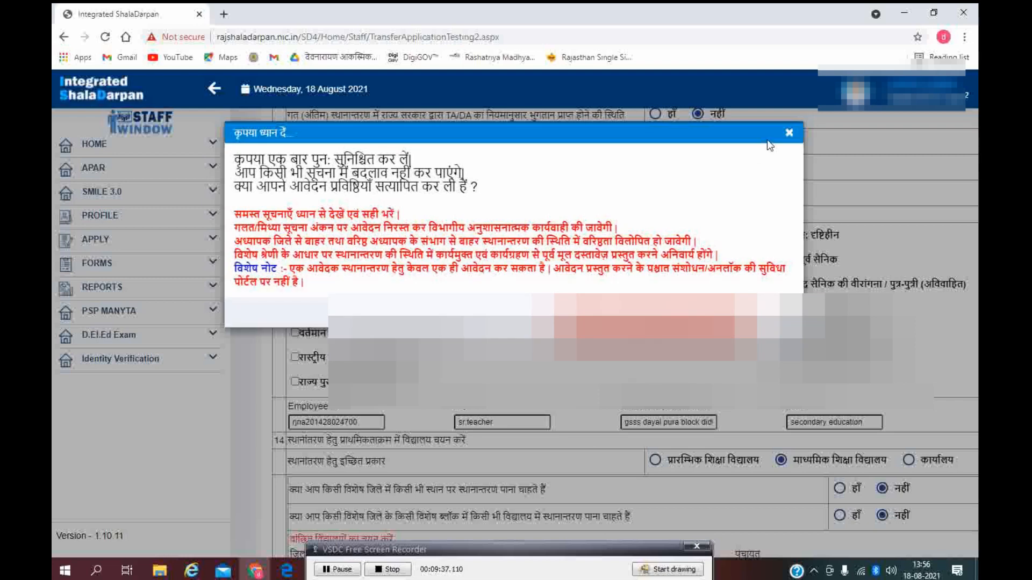
pyautogui.click(683, 312)
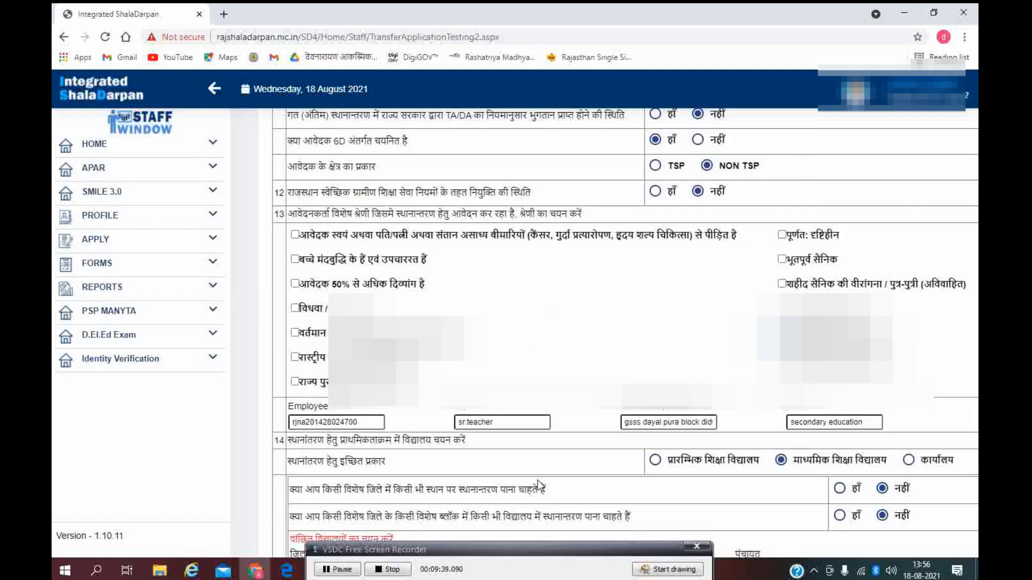